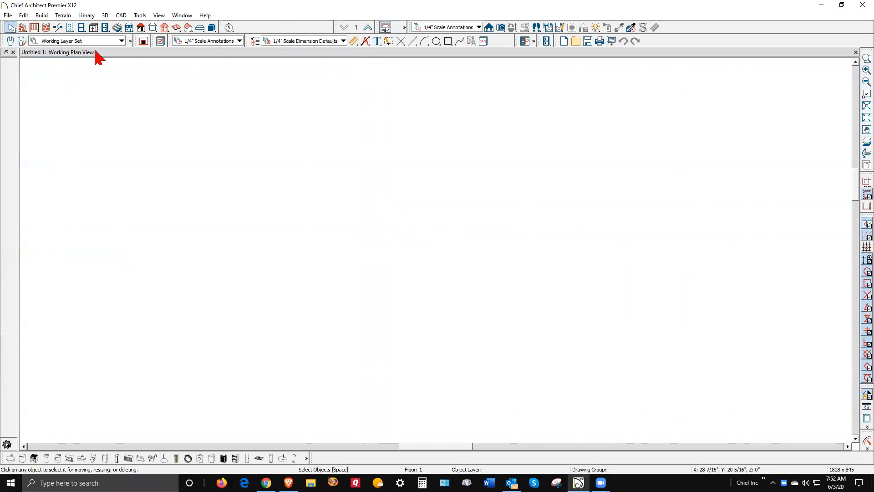
Draw a horizontal straight exterior wall about 14 ft long.
{"action": "left_click", "coordinate": [22, 27]}
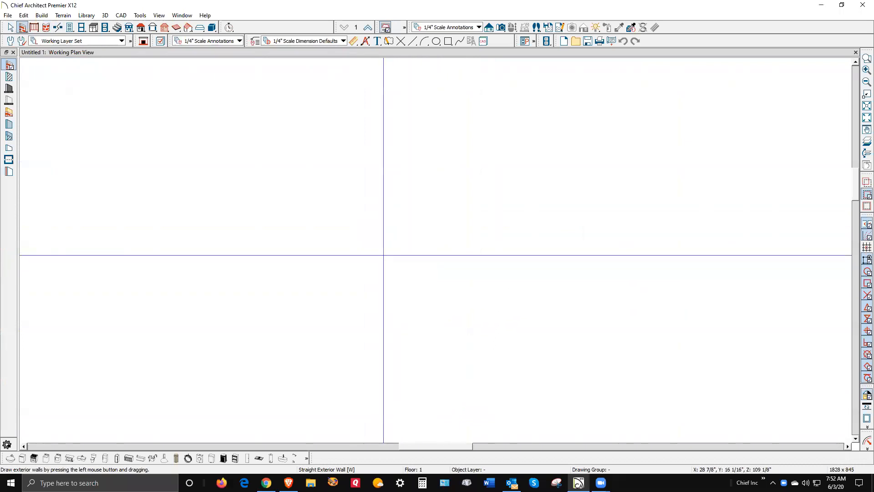
{"action": "left_click_drag", "start_coordinate": [381, 195], "coordinate": [600, 187]}
{"action": "scroll", "coordinate": [274, 227], "scroll_direction": "down", "scroll_amount": 6}
{"action": "scroll", "coordinate": [496, 234], "scroll_direction": "down", "scroll_amount": 4}
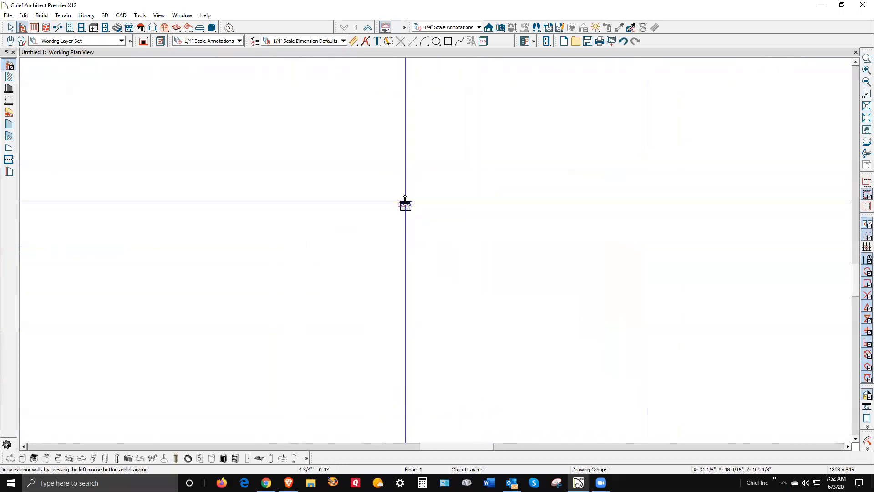
{"action": "left_click", "coordinate": [405, 205]}
{"action": "left_click_drag", "start_coordinate": [428, 203], "coordinate": [710, 212]}
{"action": "scroll", "coordinate": [55, 187], "scroll_direction": "down", "scroll_amount": 1}
{"action": "scroll", "coordinate": [205, 226], "scroll_direction": "down", "scroll_amount": 3}
{"action": "scroll", "coordinate": [281, 206], "scroll_direction": "down", "scroll_amount": 1}
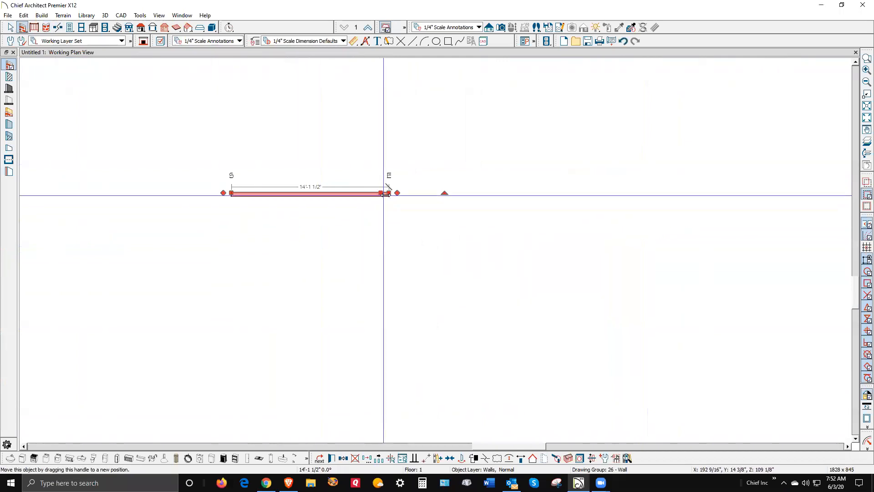
Extend the wall to about 48 ft and add three more exterior walls to close a rectangle about 31 ft 6 in deep.
{"action": "left_click_drag", "start_coordinate": [389, 193], "coordinate": [769, 177]}
{"action": "scroll", "coordinate": [531, 146], "scroll_direction": "down", "scroll_amount": 3}
{"action": "left_click_drag", "start_coordinate": [664, 167], "coordinate": [377, 347]}
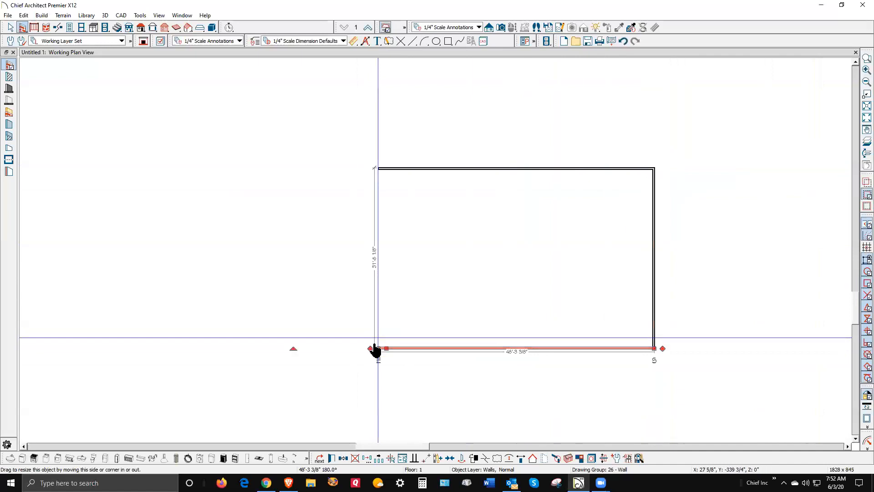
{"action": "left_click_drag", "start_coordinate": [371, 348], "coordinate": [368, 160]}
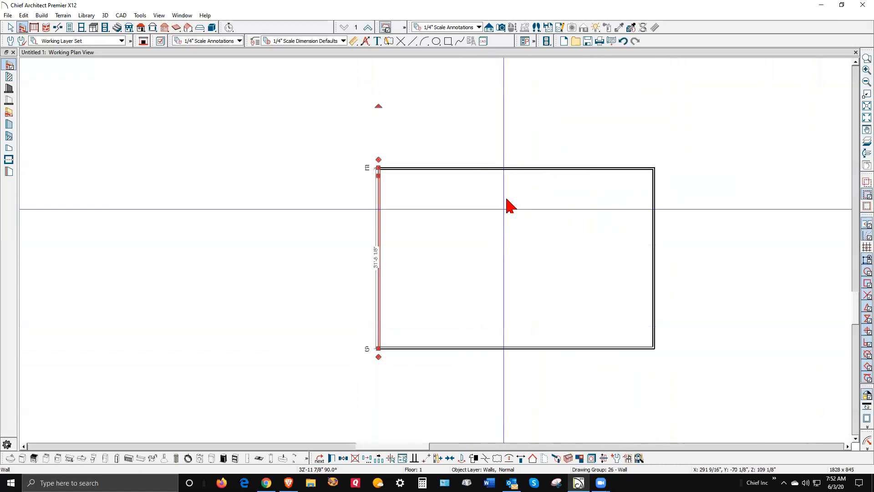
{"action": "scroll", "coordinate": [505, 214], "scroll_direction": "down", "scroll_amount": 2}
{"action": "key", "text": "Escape"}
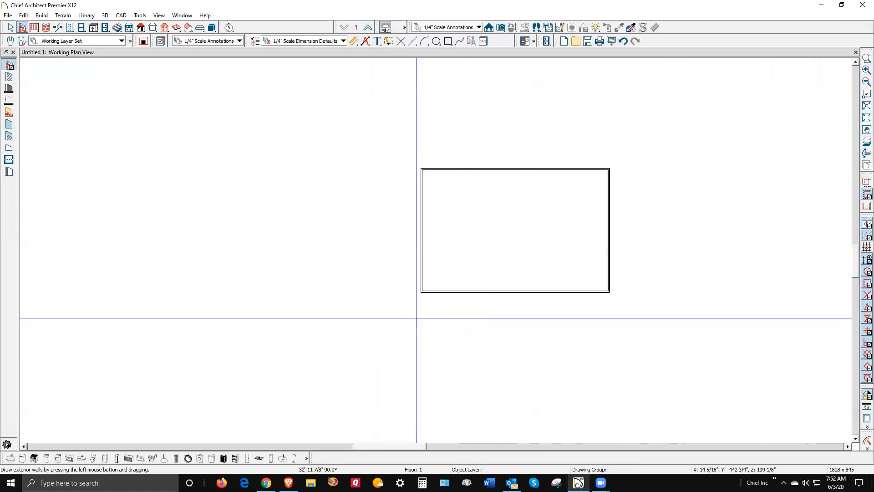
Draw an exterior-wall wing from the rectangle's lower wall around to its left wall, with the outer left side about 29 ft long.
{"action": "scroll", "coordinate": [430, 252], "scroll_direction": "down", "scroll_amount": 1}
{"action": "scroll", "coordinate": [444, 370], "scroll_direction": "up", "scroll_amount": 1}
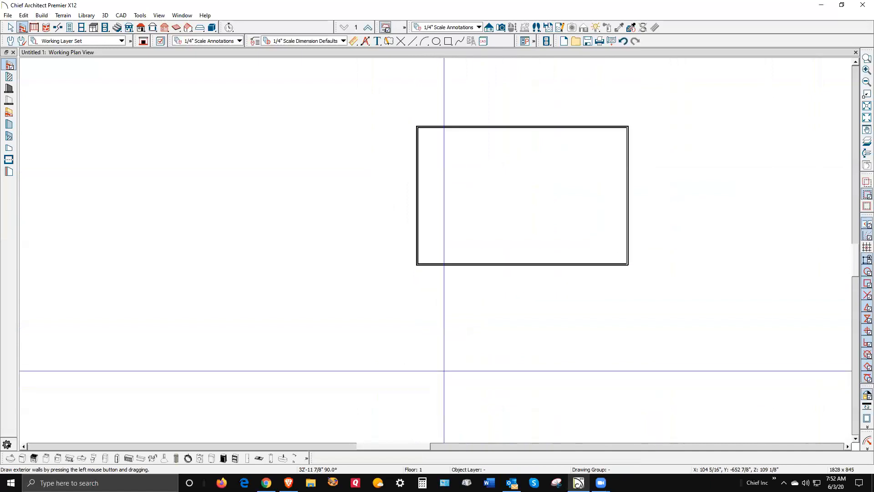
{"action": "mouse_move", "coordinate": [490, 265]}
{"action": "left_mouse_down"}
{"action": "mouse_move", "coordinate": [491, 368]}
{"action": "mouse_move", "coordinate": [488, 355]}
{"action": "mouse_move", "coordinate": [384, 362]}
{"action": "mouse_move", "coordinate": [389, 227]}
{"action": "left_mouse_up"}
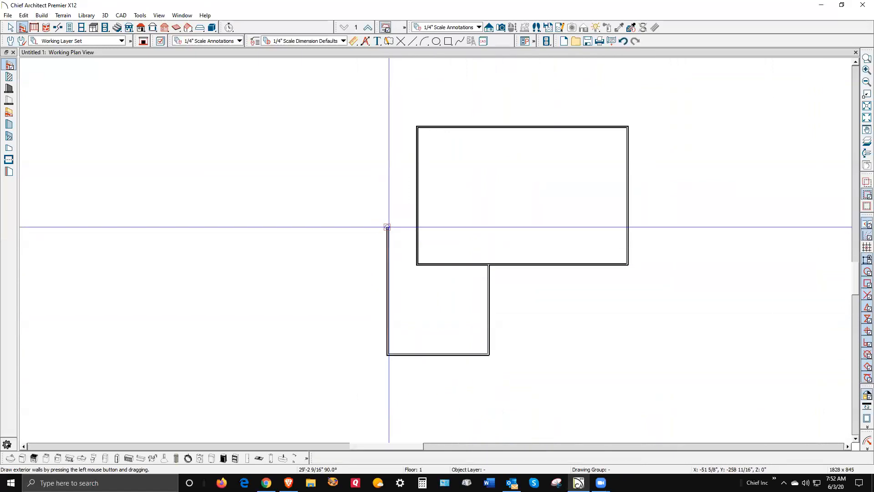
{"action": "left_click_drag", "start_coordinate": [392, 226], "coordinate": [424, 226]}
{"action": "scroll", "coordinate": [398, 255], "scroll_direction": "up", "scroll_amount": 4}
{"action": "key", "text": "space"}
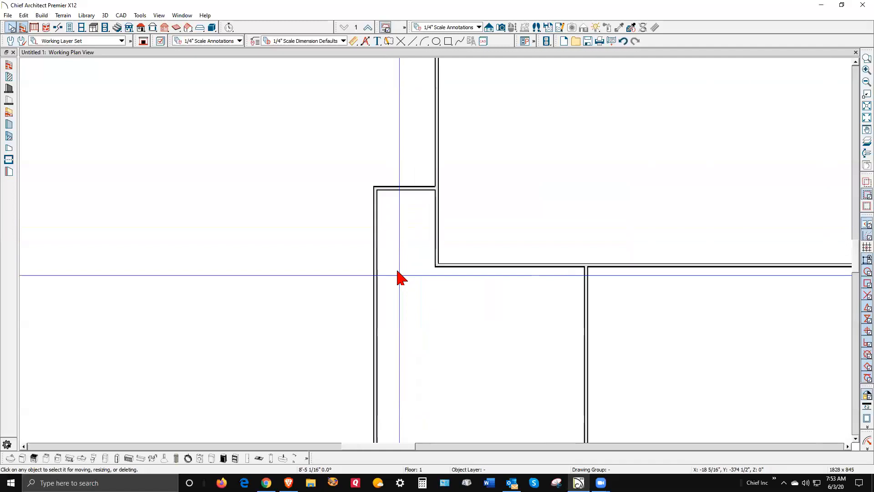
Set the distance between the wing's left wall and the main rectangle's left wall to 5 ft.
{"action": "left_click", "coordinate": [377, 241]}
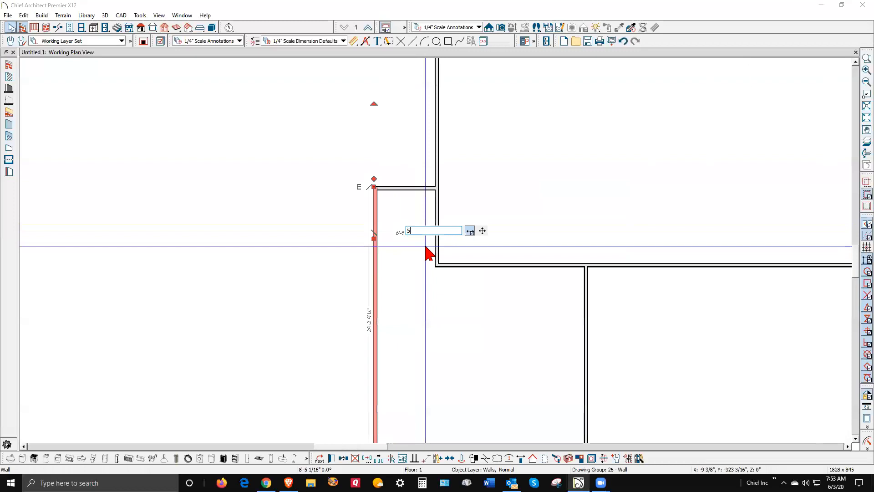
{"action": "key", "text": "Return"}
{"action": "scroll", "coordinate": [316, 92], "scroll_direction": "down", "scroll_amount": 2}
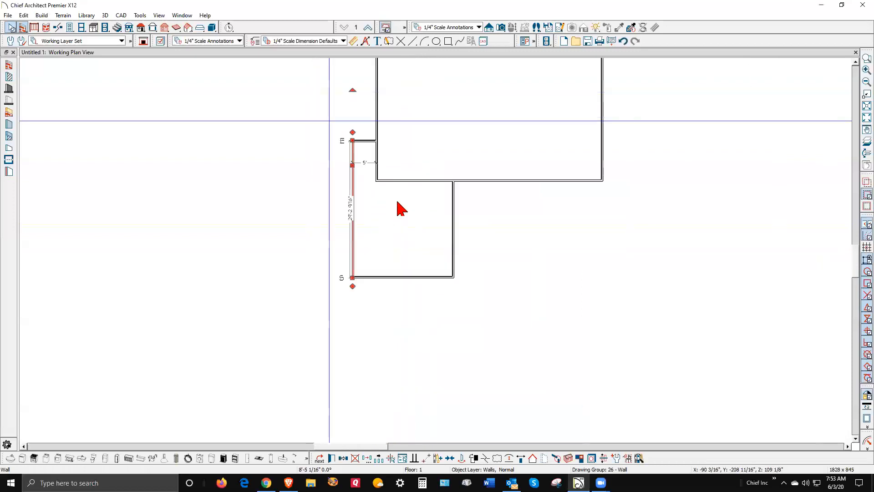
{"action": "scroll", "coordinate": [416, 214], "scroll_direction": "up", "scroll_amount": 1}
{"action": "key", "text": "Escape"}
Set the wing's lower wall to 22 ft from the main rectangle's lower wall.
{"action": "left_click", "coordinate": [436, 237]}
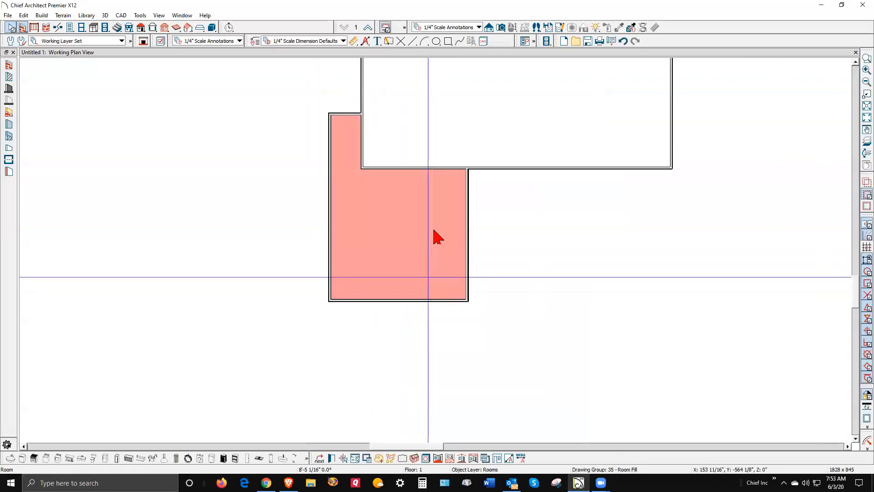
{"action": "left_click", "coordinate": [444, 300]}
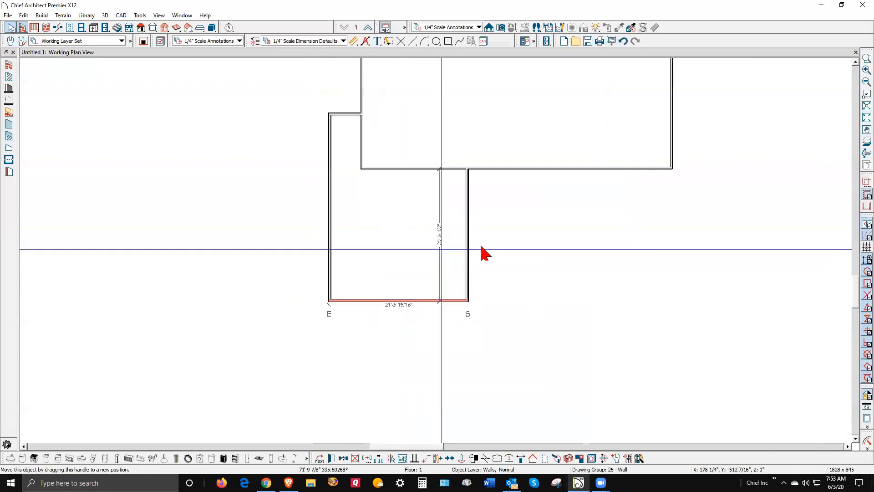
{"action": "left_click", "coordinate": [441, 235]}
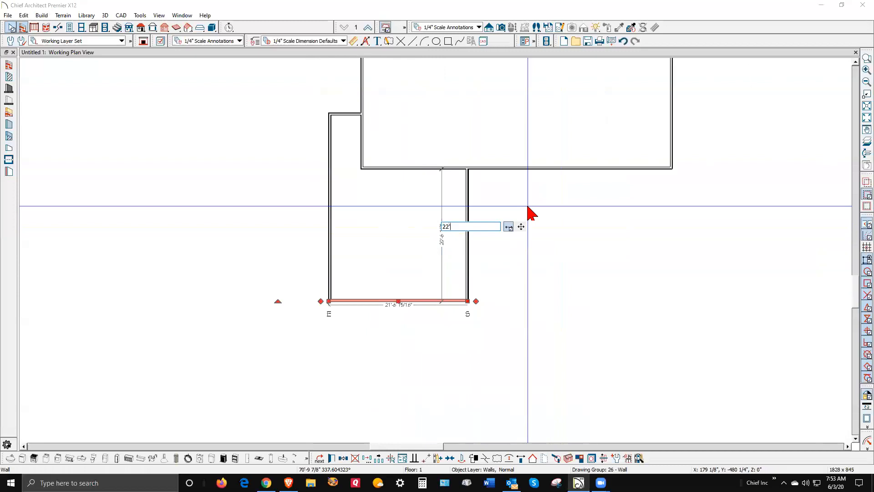
{"action": "key", "text": "Return"}
{"action": "left_click", "coordinate": [477, 269]}
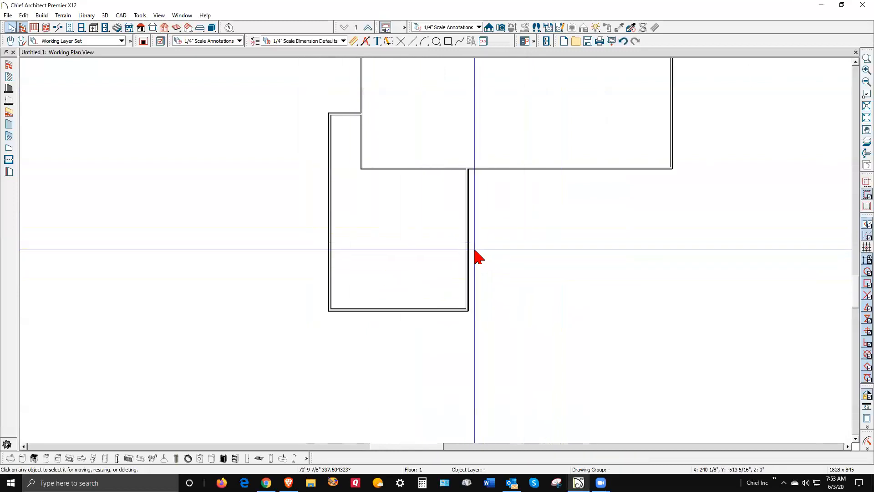
Set the wing's right wall to 22 ft from its left wall.
{"action": "left_click", "coordinate": [467, 278]}
{"action": "scroll", "coordinate": [416, 274], "scroll_direction": "up", "scroll_amount": 3}
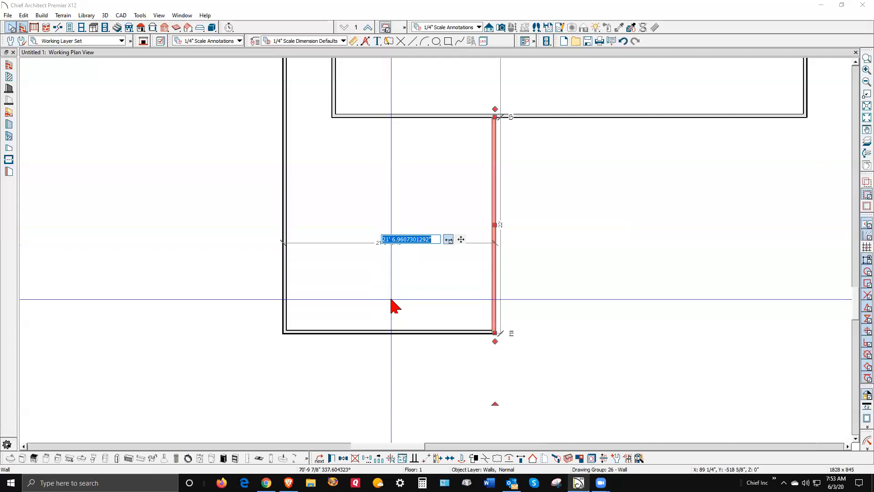
{"action": "key", "text": "Return"}
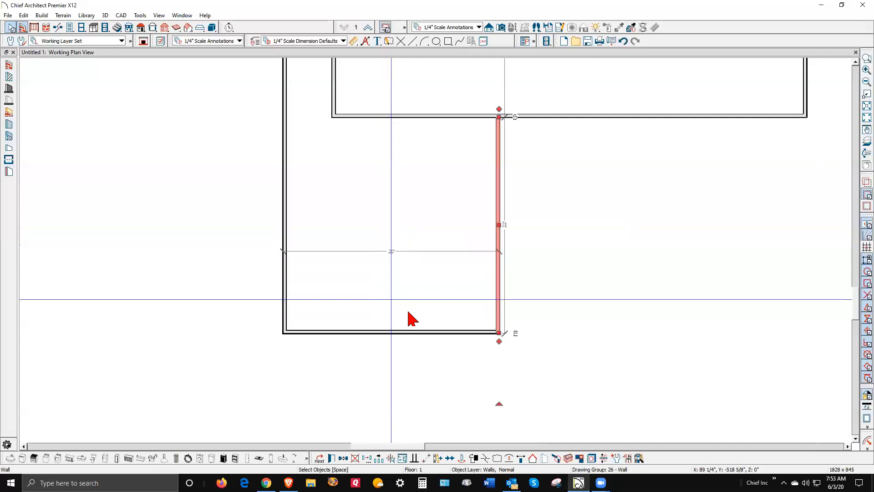
{"action": "left_click", "coordinate": [416, 381]}
{"action": "scroll", "coordinate": [417, 381], "scroll_direction": "down", "scroll_amount": 3}
{"action": "scroll", "coordinate": [422, 302], "scroll_direction": "down", "scroll_amount": 2}
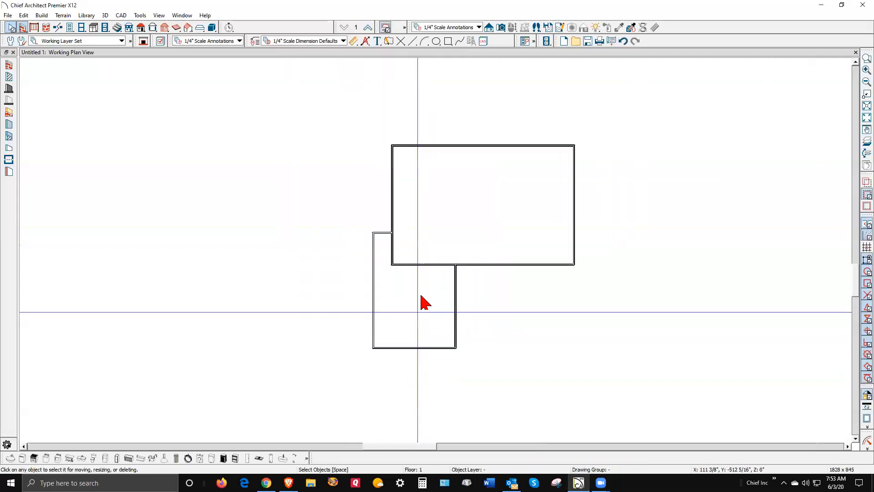
Make the main rectangle's left and right walls Full Gable Walls in their roof options.
{"action": "scroll", "coordinate": [428, 271], "scroll_direction": "up", "scroll_amount": 2}
{"action": "left_click", "coordinate": [386, 190]}
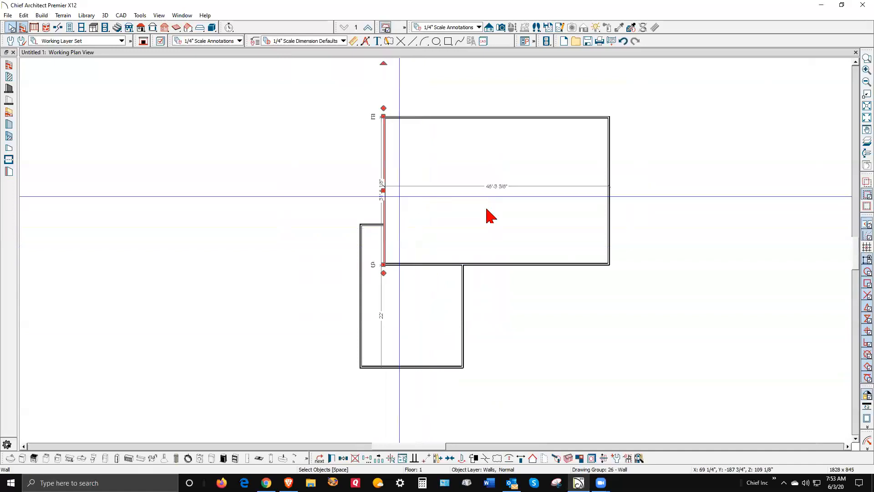
{"action": "left_click", "coordinate": [611, 202], "text": "shift"}
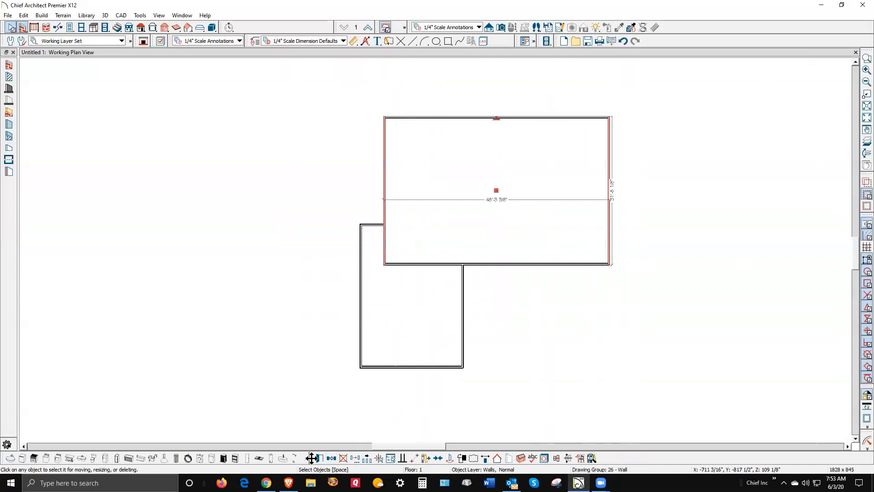
{"action": "key", "text": "ctrl+e"}
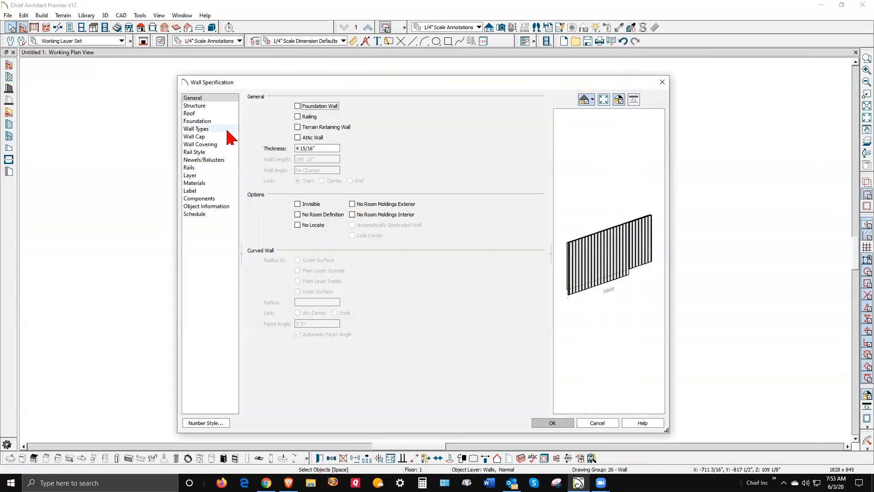
{"action": "left_click", "coordinate": [190, 113]}
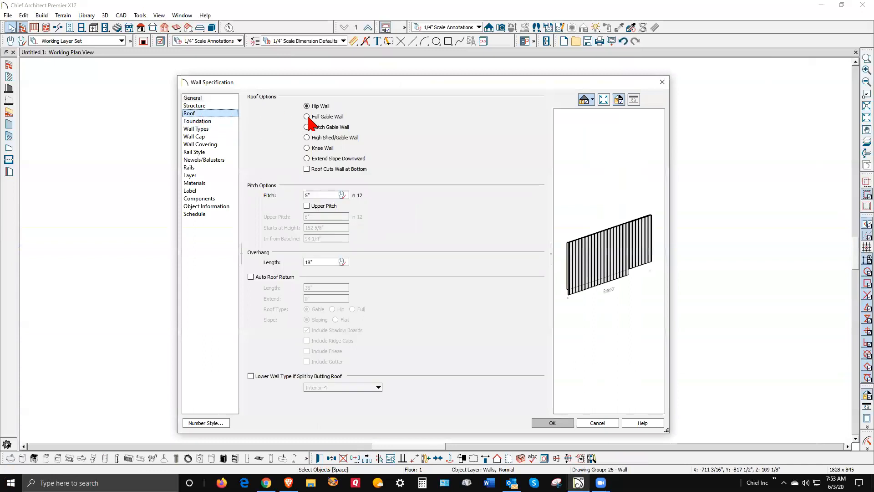
{"action": "left_click", "coordinate": [552, 423]}
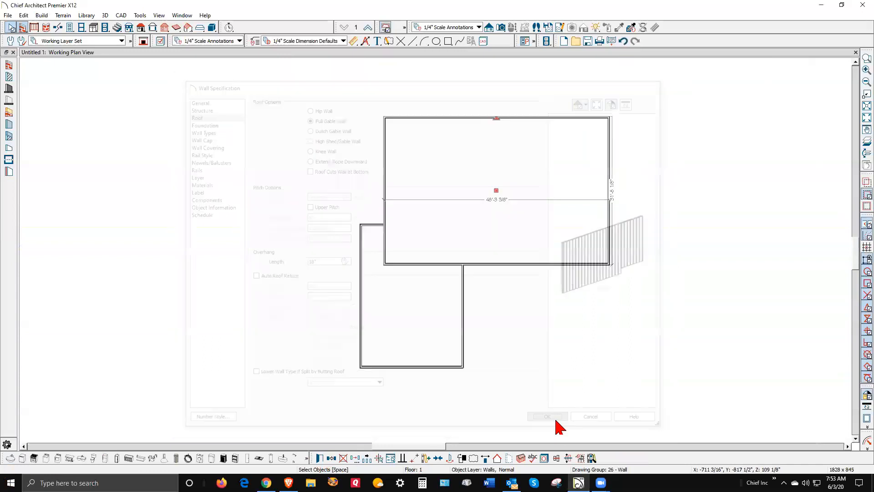
Make the wing's lower wall a Full Gable Wall in its roof options.
{"action": "left_click", "coordinate": [417, 367]}
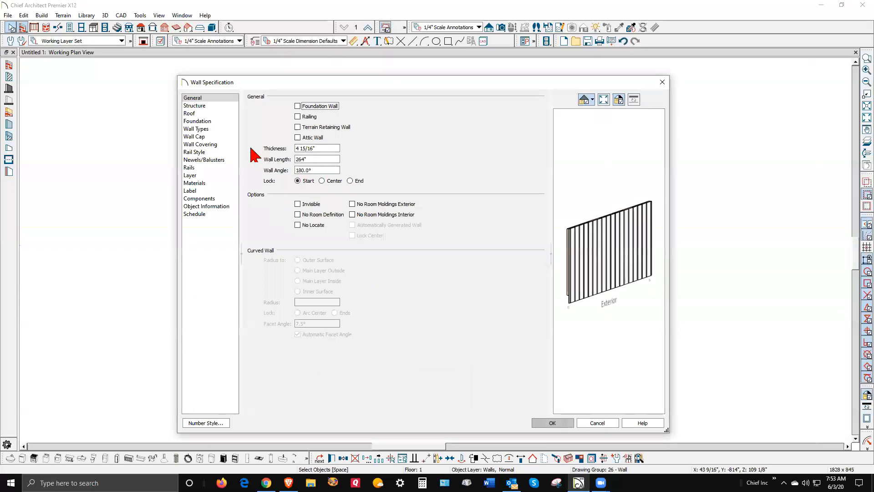
{"action": "left_click", "coordinate": [189, 113]}
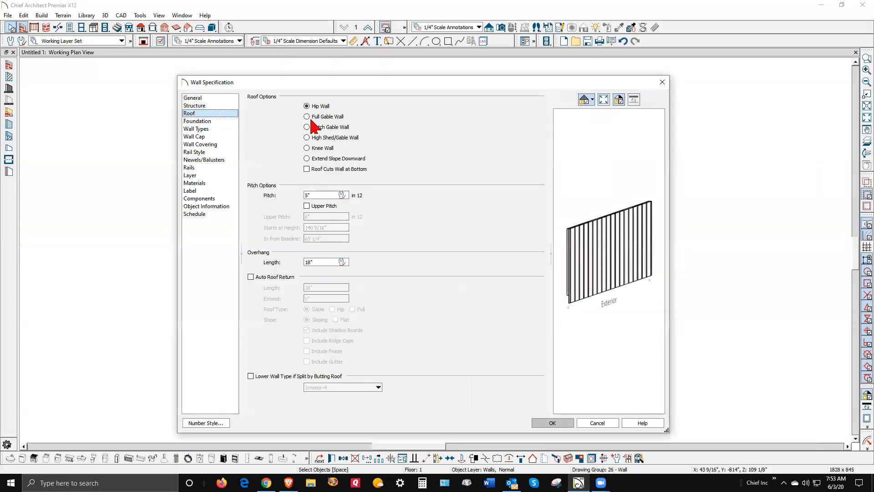
{"action": "left_click", "coordinate": [552, 423]}
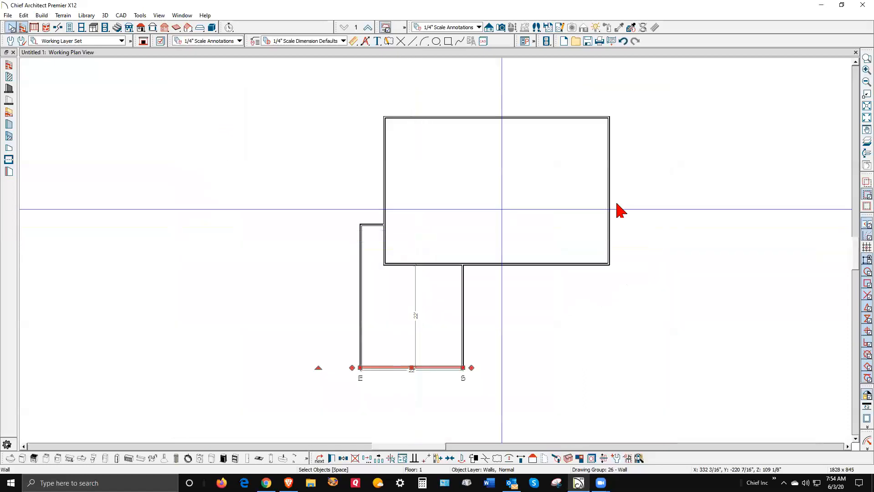
{"action": "left_click", "coordinate": [421, 307]}
{"action": "scroll", "coordinate": [414, 296], "scroll_direction": "up", "scroll_amount": 2}
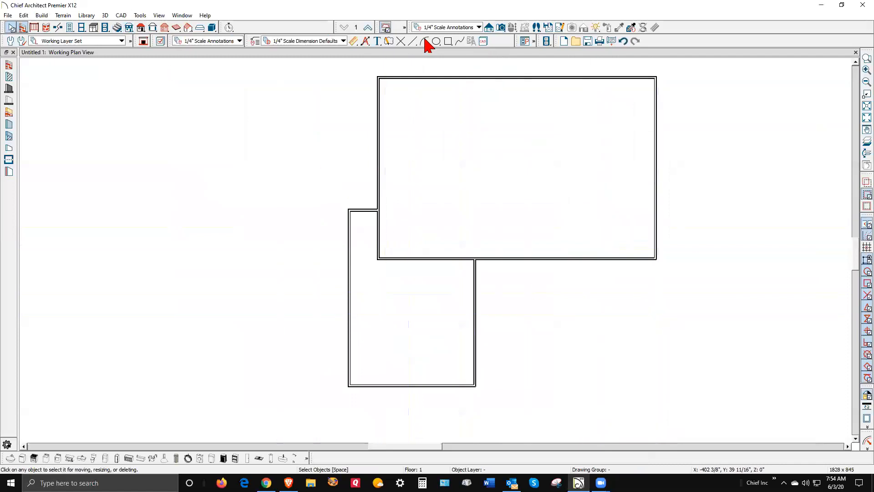
Create a Perspective Full Overview of the model and tile it side by side with the plan view, leaving the plan active.
{"action": "left_click", "coordinate": [501, 27]}
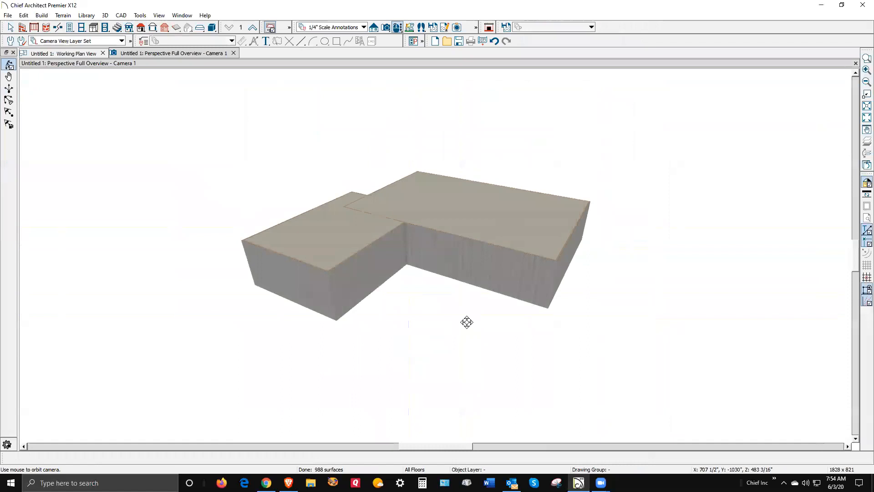
{"action": "key", "text": "shift+v"}
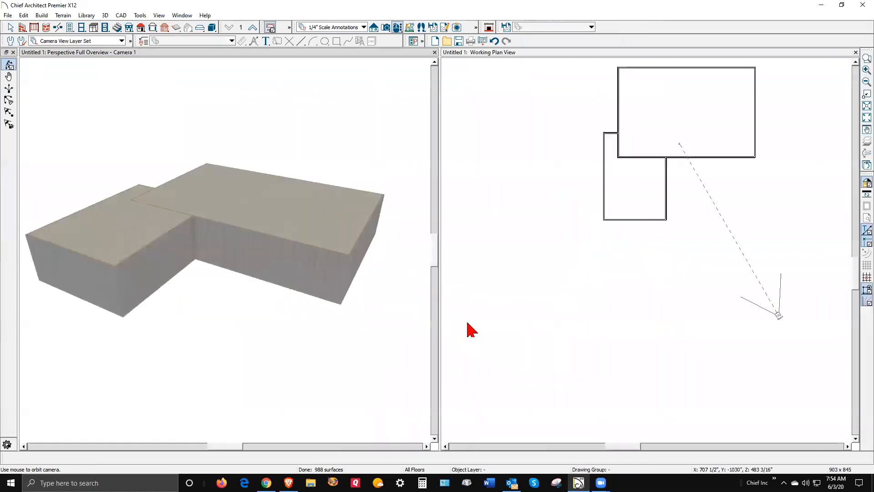
{"action": "scroll", "coordinate": [523, 250], "scroll_direction": "down", "scroll_amount": 5}
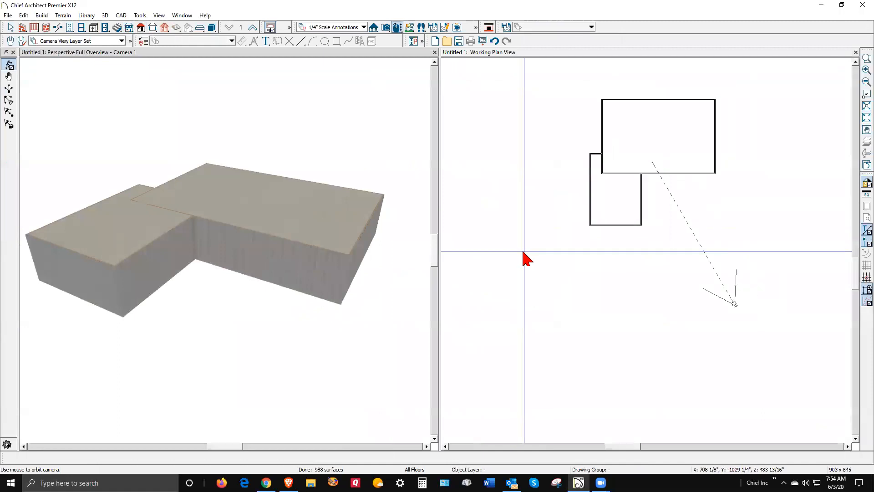
{"action": "scroll", "coordinate": [621, 221], "scroll_direction": "up", "scroll_amount": 5}
{"action": "scroll", "coordinate": [618, 247], "scroll_direction": "down", "scroll_amount": 2}
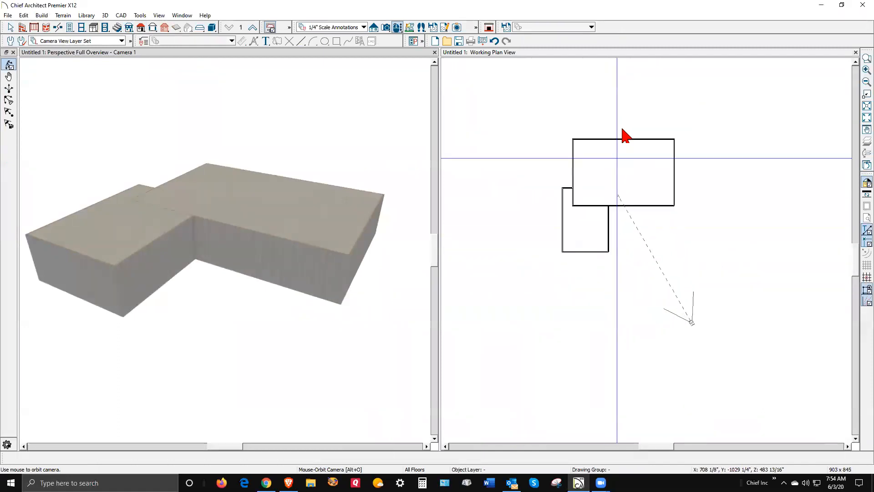
{"action": "scroll", "coordinate": [624, 137], "scroll_direction": "up", "scroll_amount": 3}
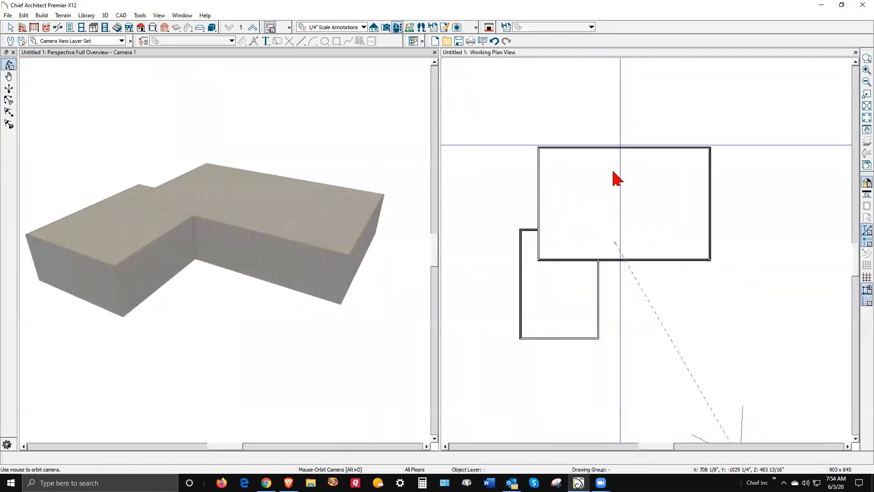
{"action": "left_click", "coordinate": [487, 95]}
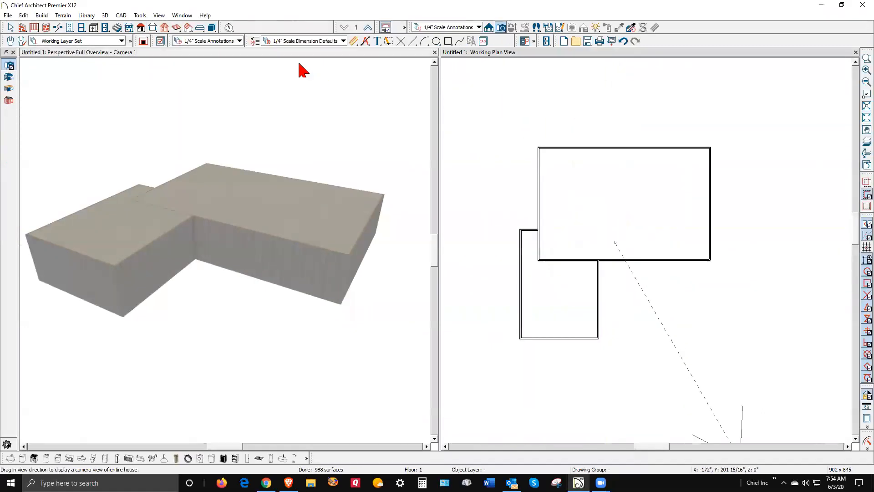
Build roof planes automatically over the whole plan, keeping the 5 in 12 pitch and 18 in overhangs.
{"action": "left_click", "coordinate": [142, 28]}
{"action": "left_click", "coordinate": [10, 76]}
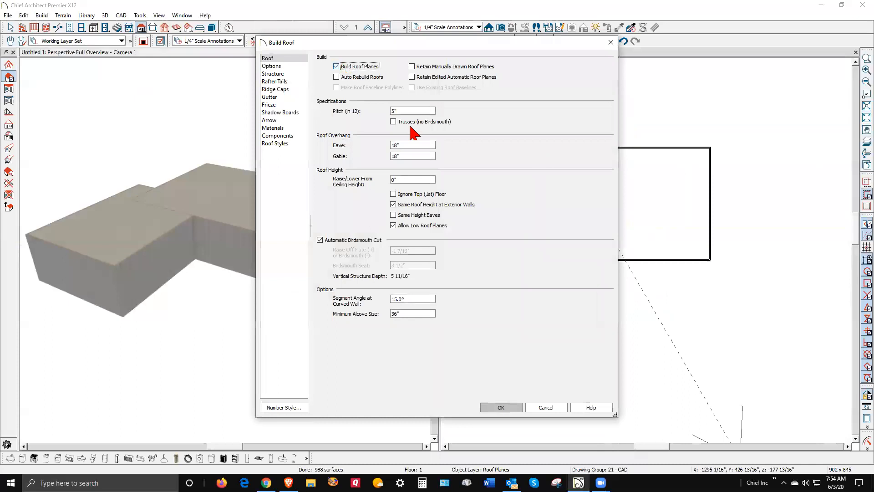
{"action": "left_click", "coordinate": [490, 409]}
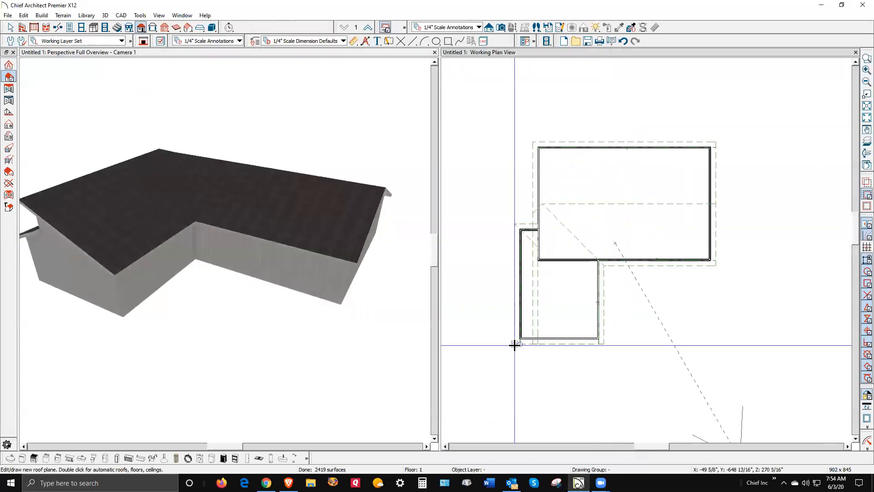
Extend the main rectangle's lower wall past its left corner to meet the wing's outer left wall.
{"action": "scroll", "coordinate": [225, 254], "scroll_direction": "down", "scroll_amount": 3}
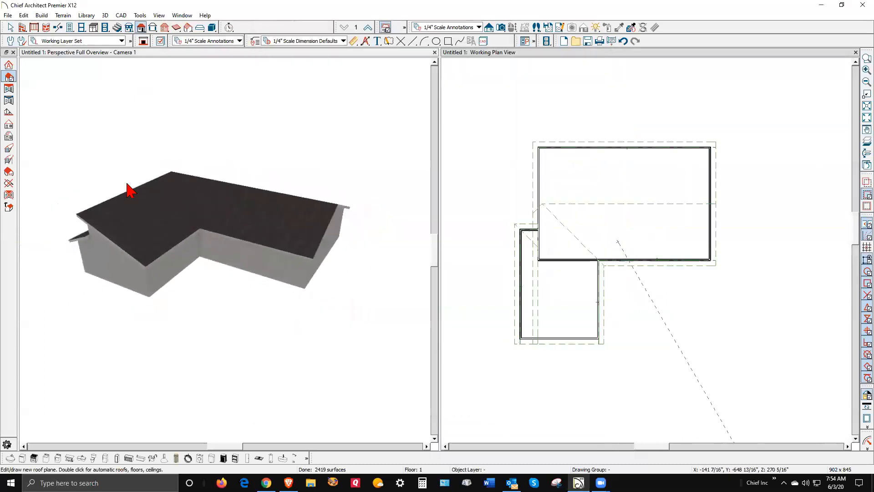
{"action": "left_click", "coordinate": [375, 76]}
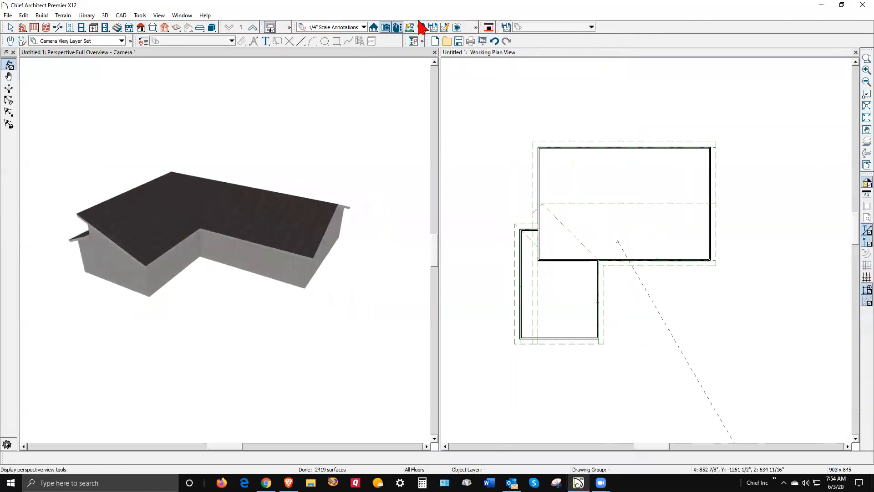
{"action": "left_click_drag", "start_coordinate": [240, 147], "coordinate": [265, 342]}
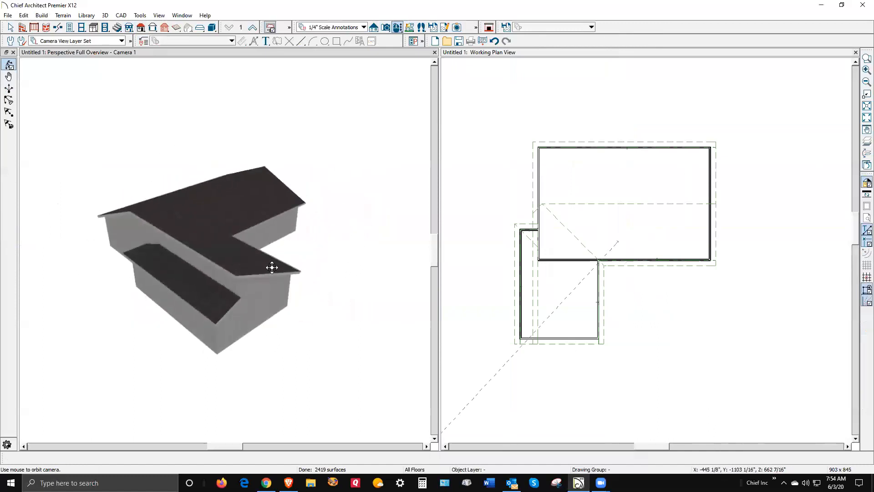
{"action": "left_click_drag", "start_coordinate": [253, 293], "coordinate": [248, 273]}
{"action": "scroll", "coordinate": [553, 325], "scroll_direction": "up", "scroll_amount": 3}
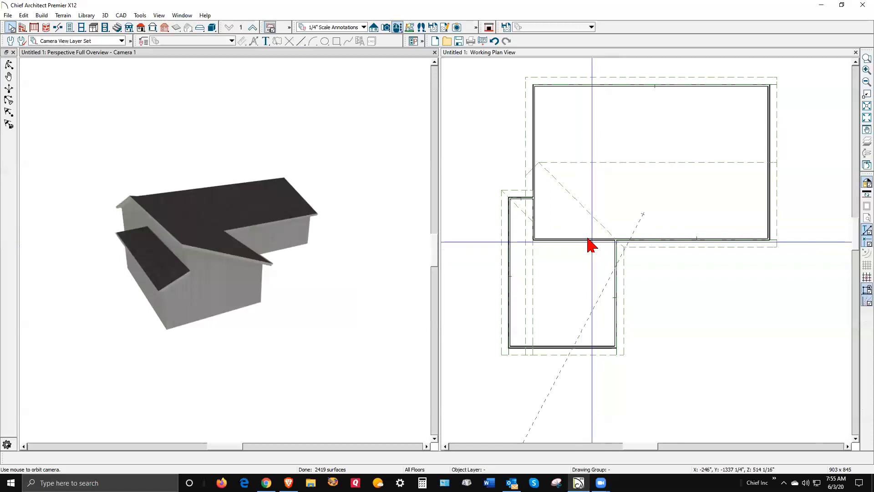
{"action": "left_click", "coordinate": [584, 255]}
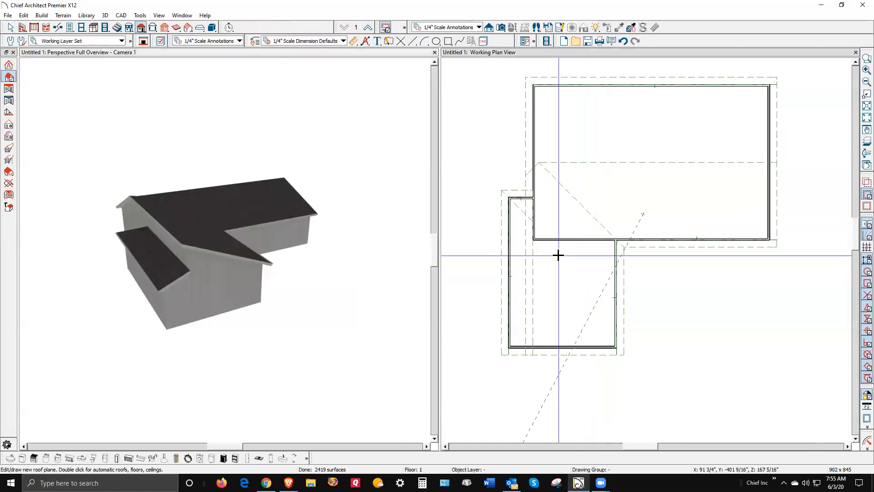
{"action": "left_click", "coordinate": [565, 241]}
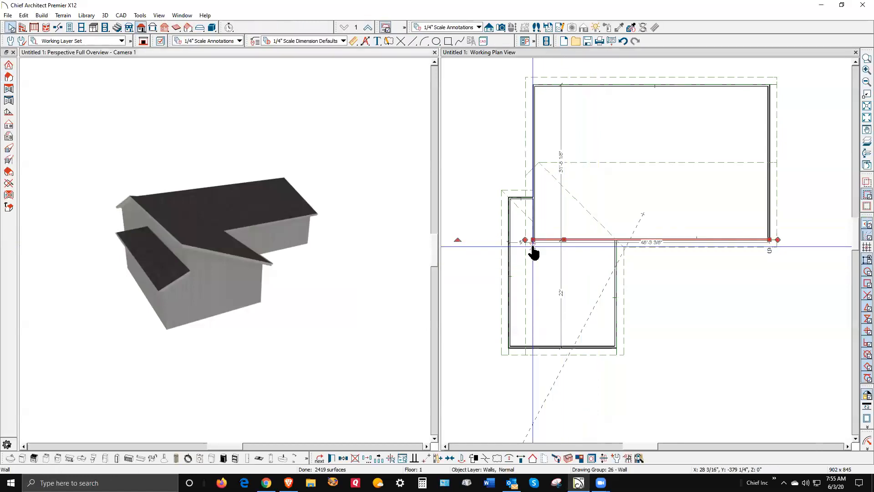
{"action": "left_click_drag", "start_coordinate": [535, 239], "coordinate": [509, 239]}
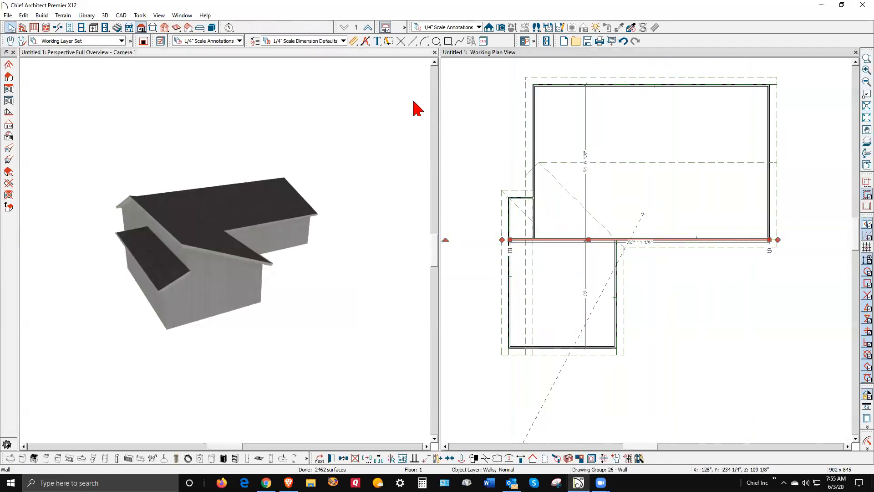
Break the extended lower wall where it meets the wing's right wall.
{"action": "left_click", "coordinate": [58, 29]}
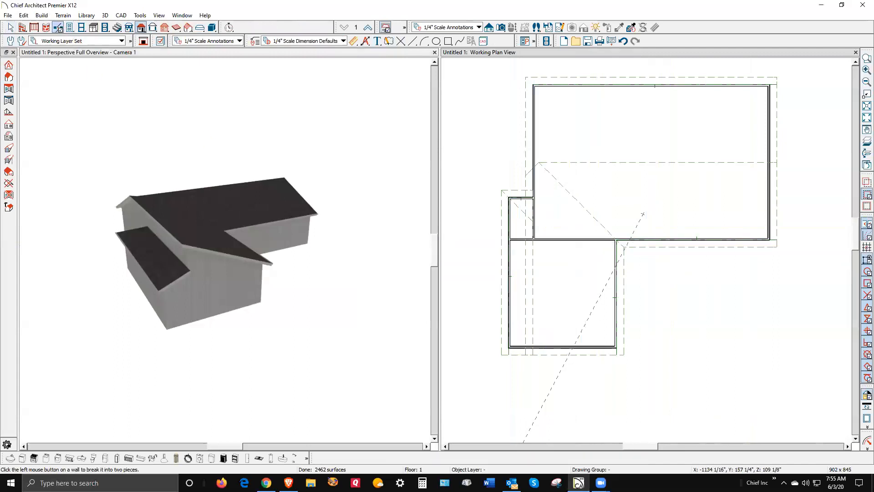
{"action": "left_click", "coordinate": [615, 240]}
{"action": "key", "text": "space"}
Make the wall segment across the top of the wing a Full Gable Wall in its roof options.
{"action": "left_click", "coordinate": [594, 240]}
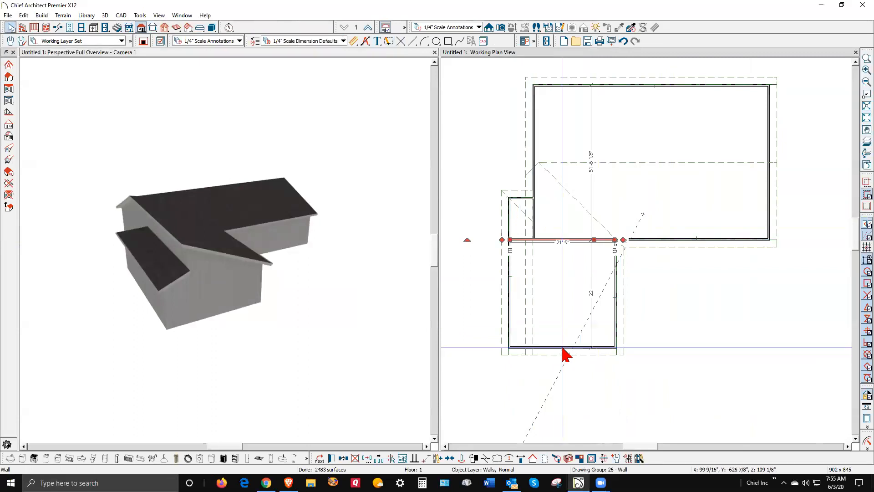
{"action": "left_click", "coordinate": [164, 457]}
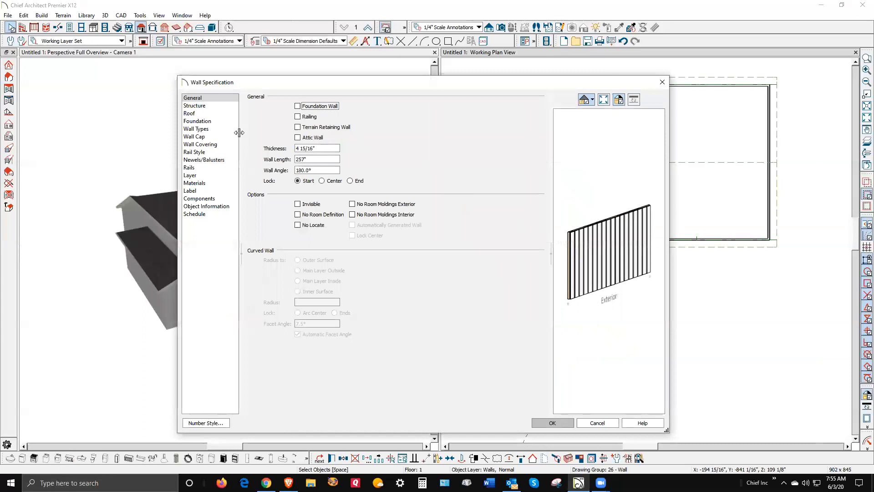
{"action": "left_click", "coordinate": [196, 113]}
{"action": "left_click", "coordinate": [315, 117]}
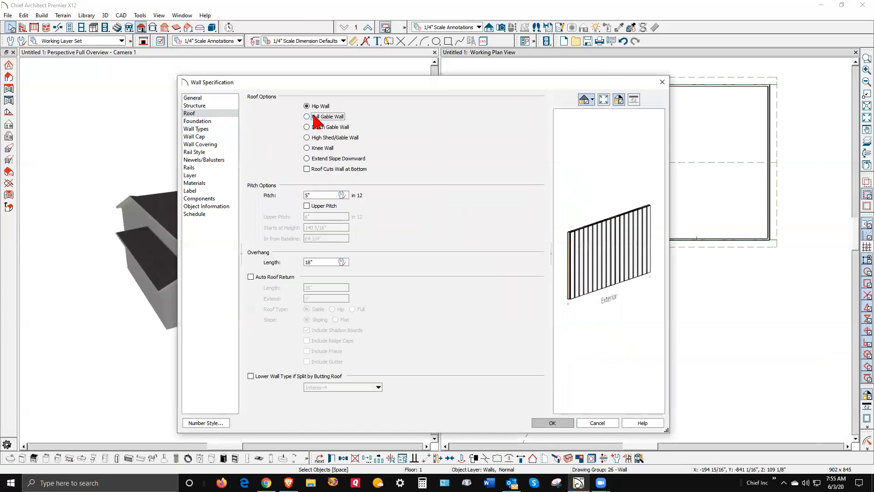
{"action": "left_click", "coordinate": [565, 424]}
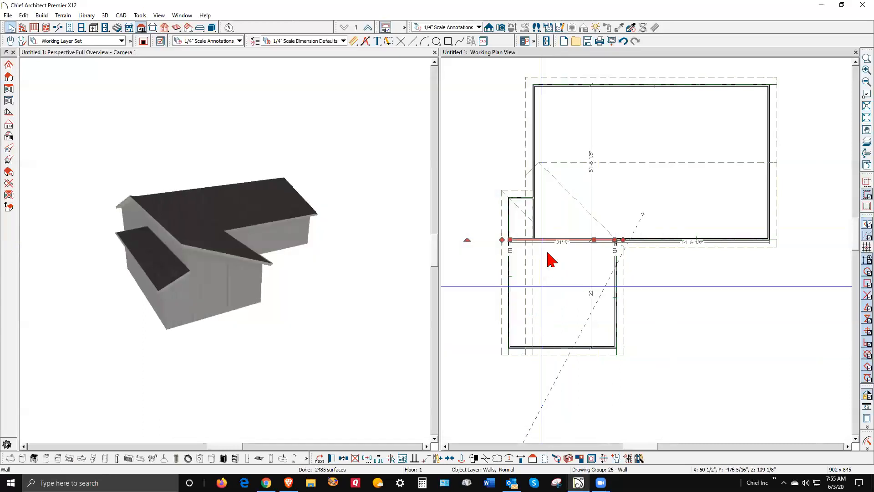
{"action": "left_click", "coordinate": [497, 238]}
Rebuild the roof planes automatically, keeping the 5 in 12 pitch and 18 in overhangs.
{"action": "scroll", "coordinate": [498, 223], "scroll_direction": "up", "scroll_amount": 3}
{"action": "scroll", "coordinate": [502, 219], "scroll_direction": "down", "scroll_amount": 2}
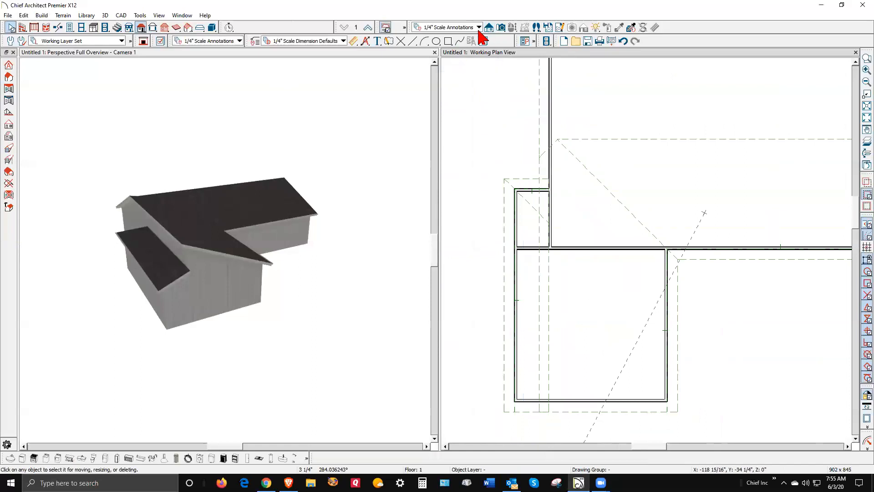
{"action": "left_click", "coordinate": [139, 29]}
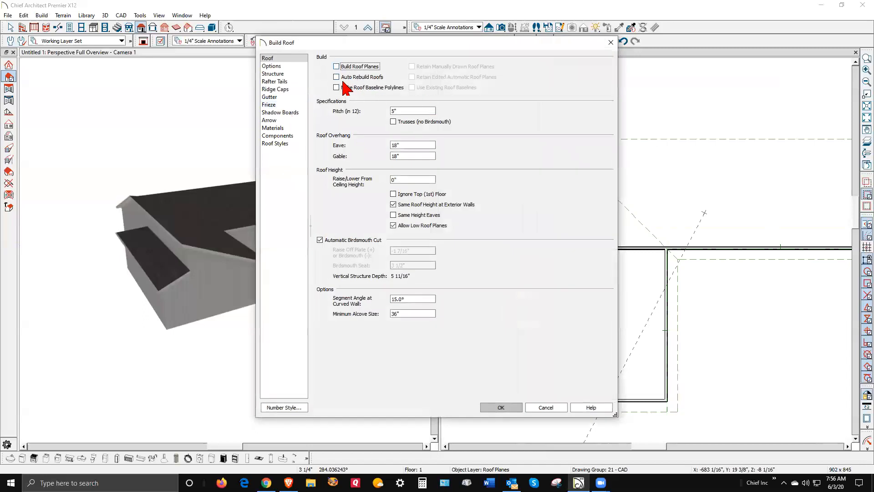
{"action": "left_click", "coordinate": [337, 66]}
{"action": "left_click", "coordinate": [514, 406]}
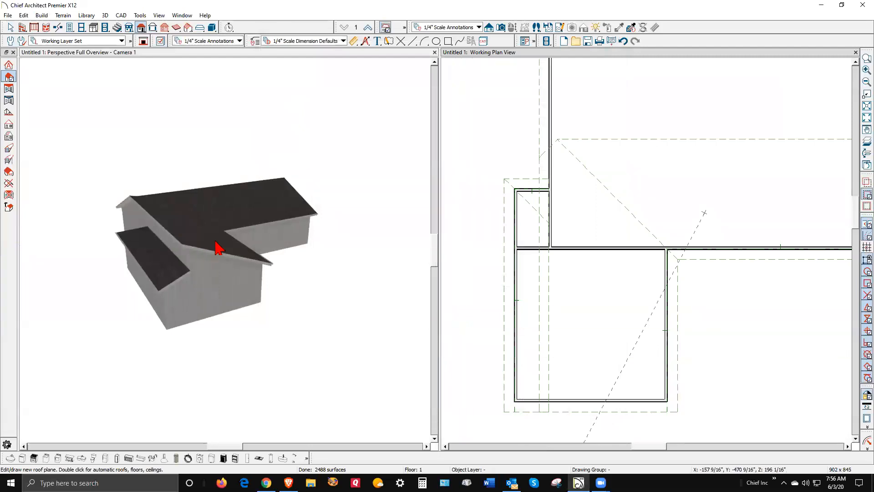
Turn on Auto Rebuild Roofs in the roof build settings.
{"action": "left_click", "coordinate": [352, 135]}
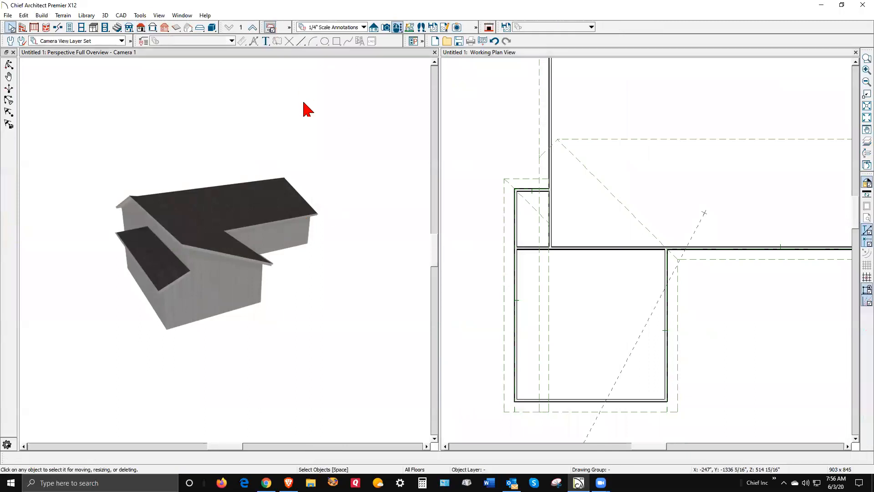
{"action": "left_click", "coordinate": [141, 28]}
{"action": "left_click", "coordinate": [141, 28]}
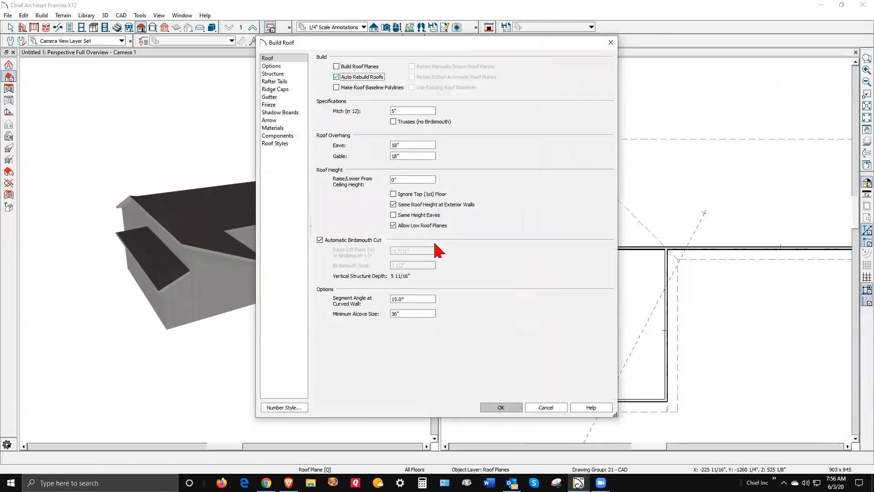
{"action": "left_click", "coordinate": [516, 407]}
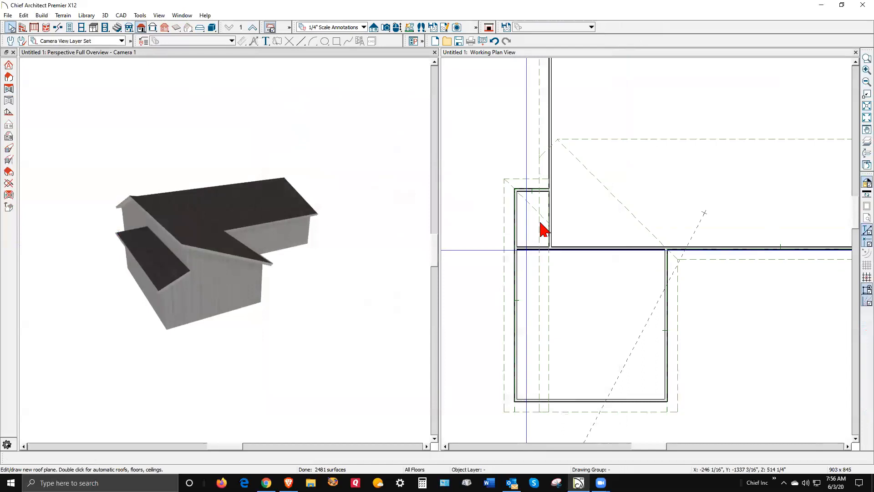
{"action": "key", "text": "Escape"}
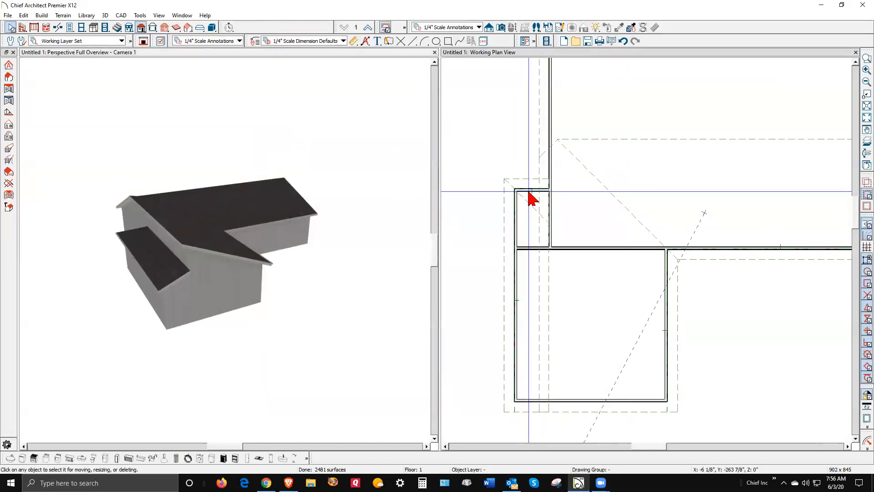
Review the short jog wall's general specification, leaving No Room Definition off, and examine that corner of the roof in 3D.
{"action": "left_click", "coordinate": [532, 191]}
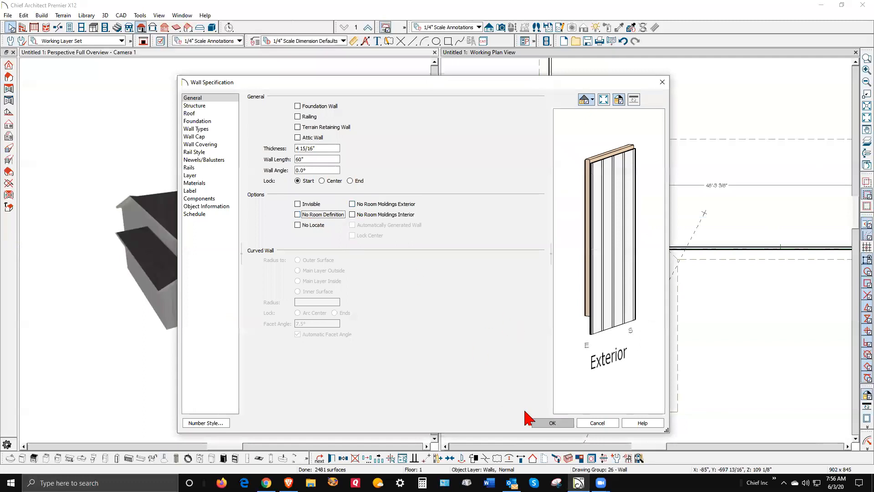
{"action": "left_click", "coordinate": [552, 423]}
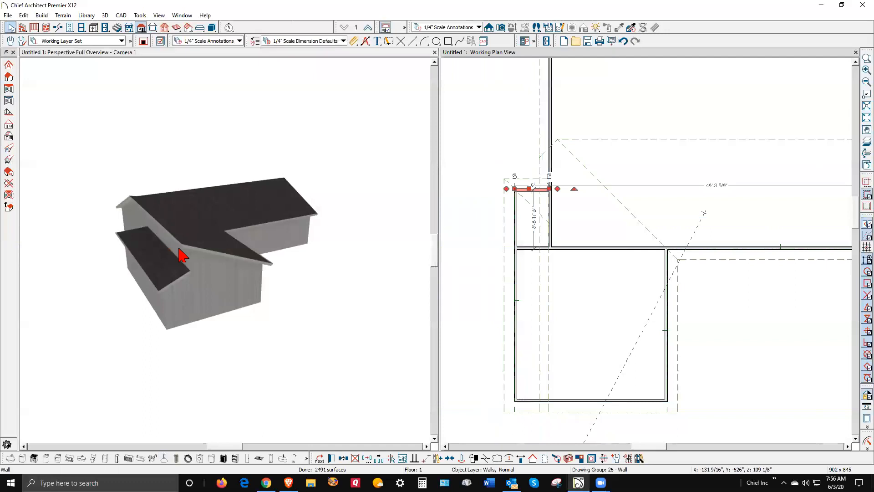
{"action": "left_click", "coordinate": [470, 270]}
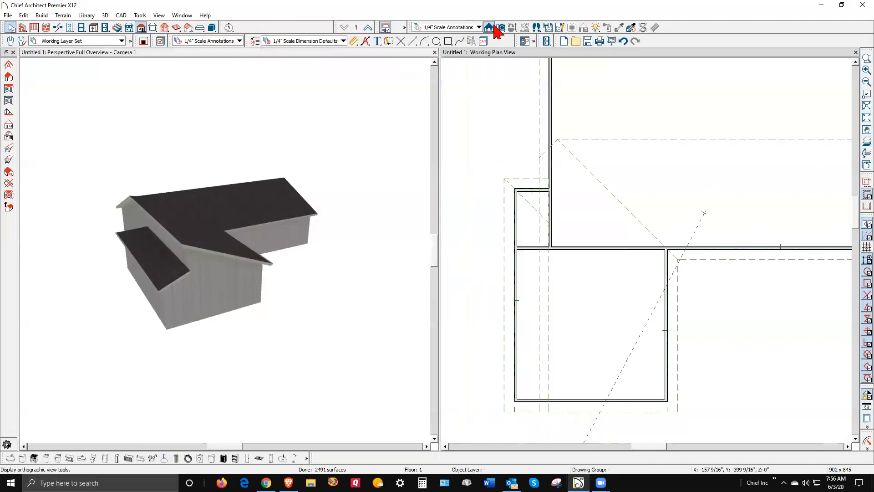
{"action": "left_click", "coordinate": [233, 101]}
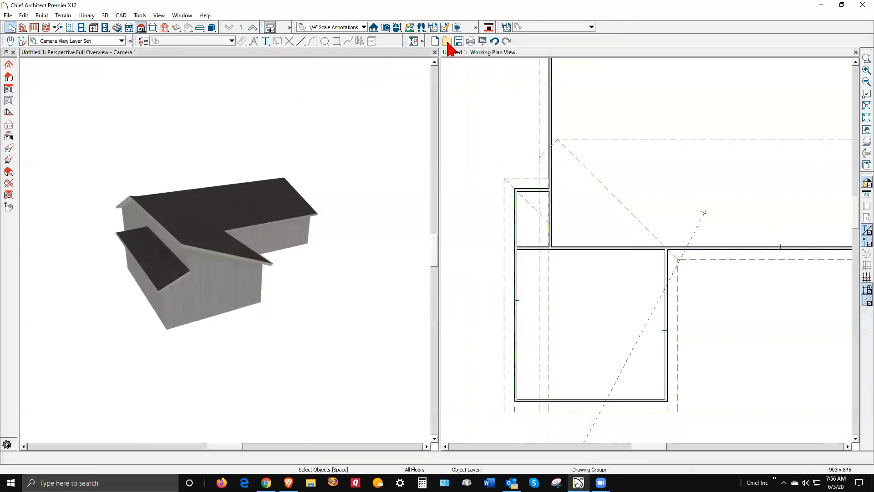
{"action": "left_click", "coordinate": [397, 27]}
{"action": "left_click_drag", "start_coordinate": [258, 144], "coordinate": [405, 141]}
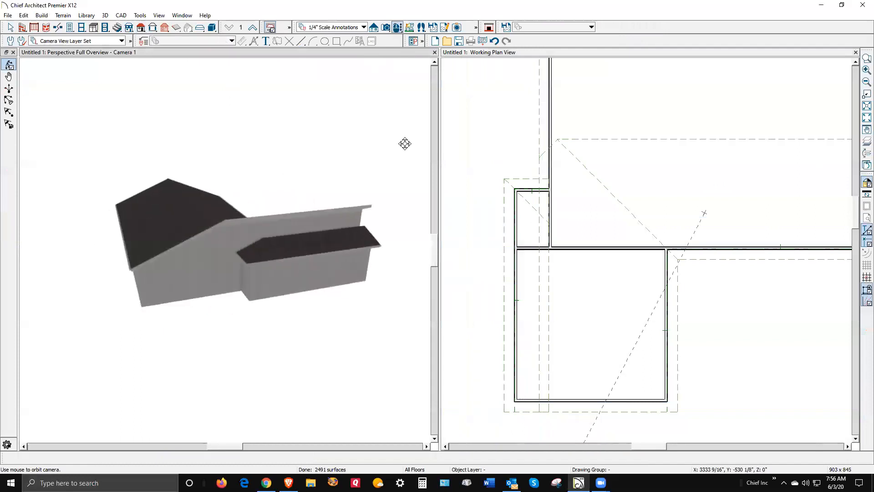
{"action": "key", "text": "space"}
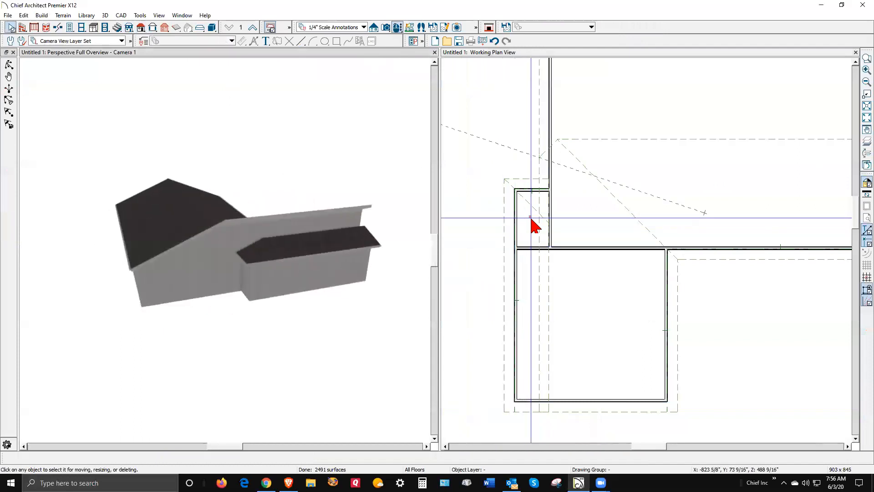
{"action": "left_click", "coordinate": [535, 225]}
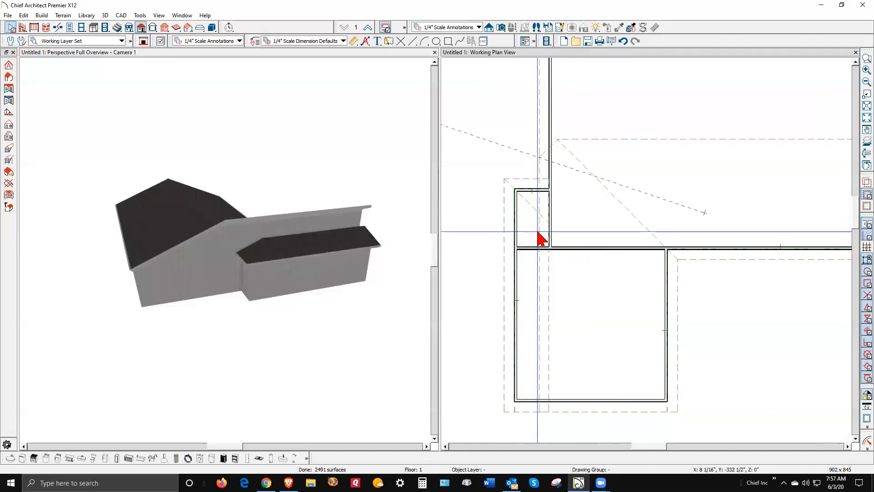
{"action": "left_click", "coordinate": [530, 189]}
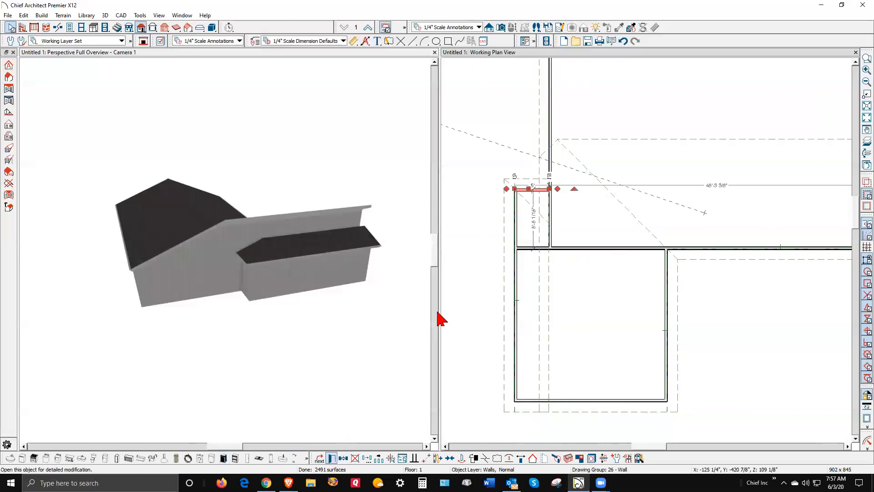
{"action": "left_click", "coordinate": [331, 457]}
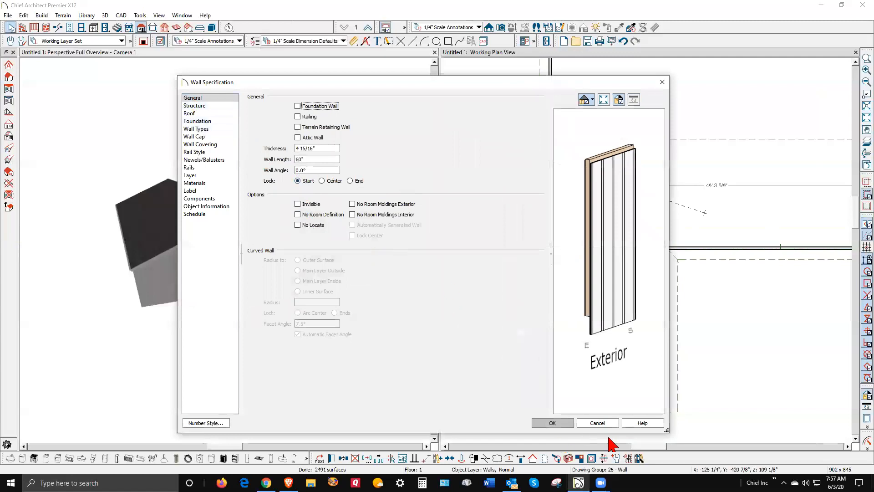
{"action": "left_click", "coordinate": [598, 423]}
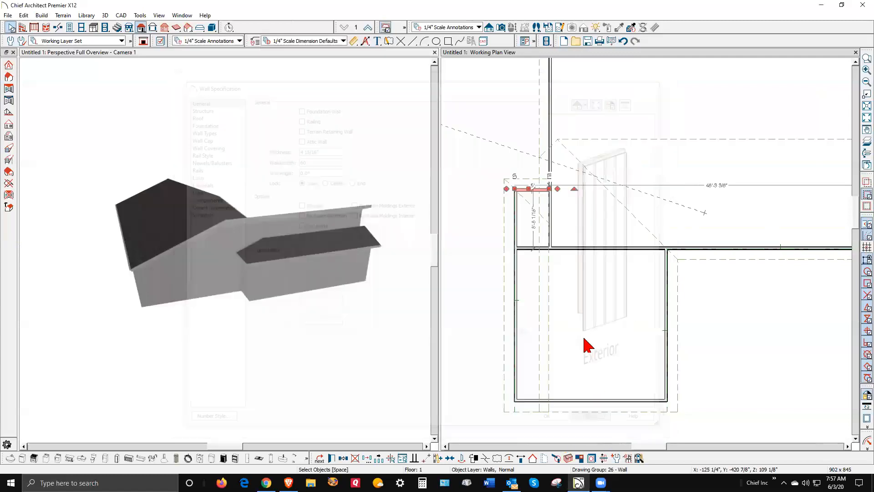
{"action": "key", "text": "Escape"}
Turn off Flat Ceiling Over This Room and Roof Over This Room for the small jog room beside the main rectangle.
{"action": "right_click", "coordinate": [523, 233]}
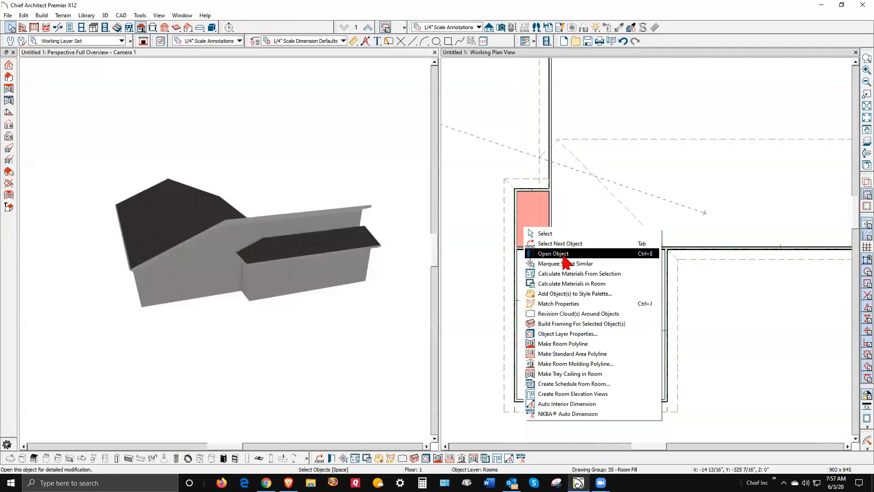
{"action": "left_click", "coordinate": [562, 254]}
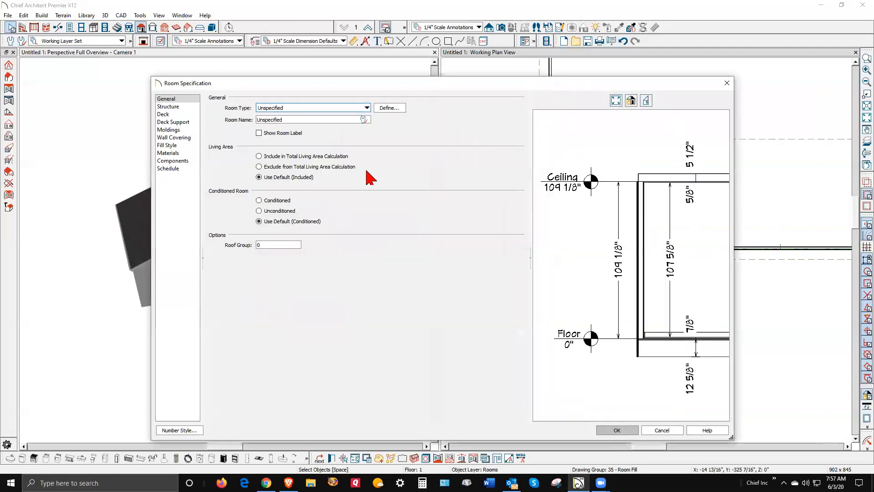
{"action": "left_click", "coordinate": [170, 106]}
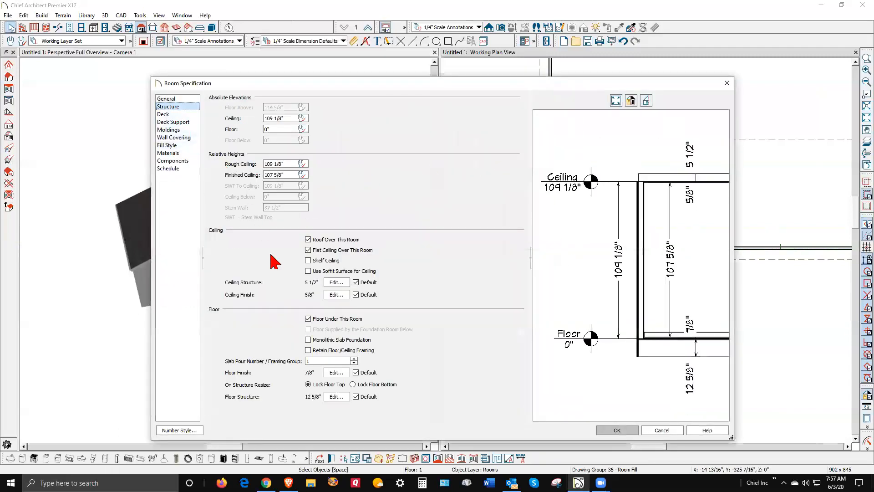
{"action": "left_click", "coordinate": [324, 250]}
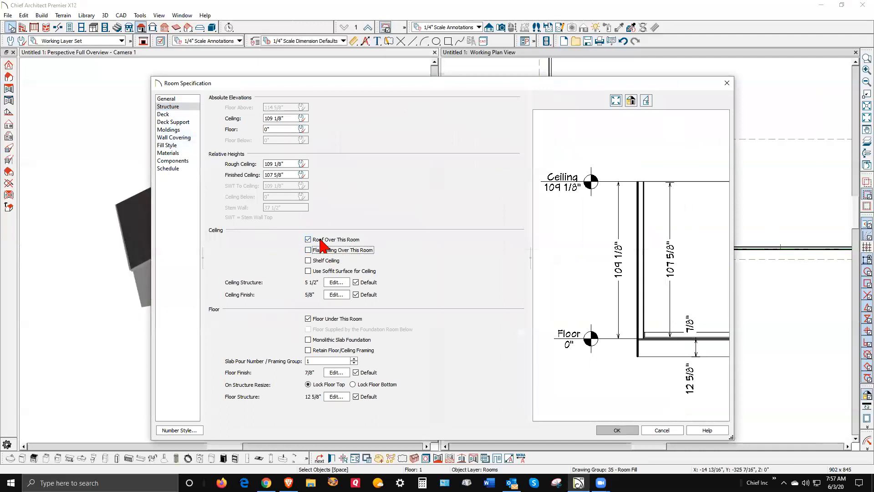
{"action": "left_click", "coordinate": [617, 430]}
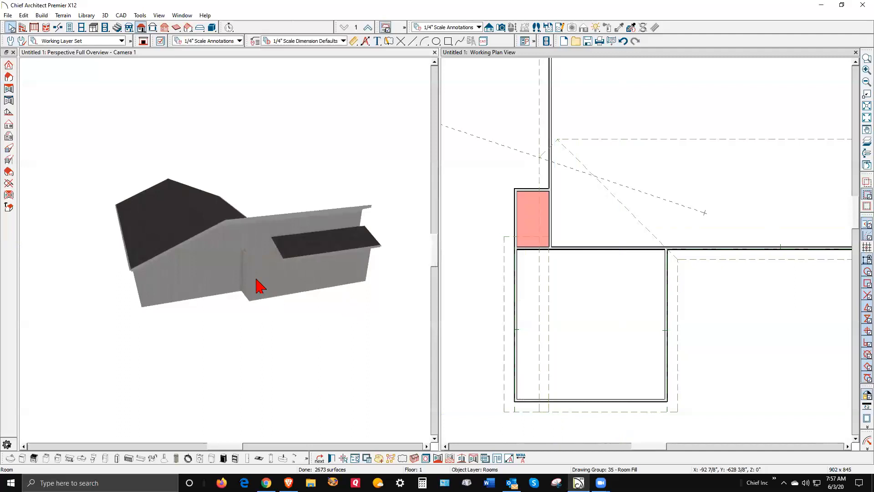
{"action": "middle_click_drag", "start_coordinate": [282, 272], "coordinate": [324, 258]}
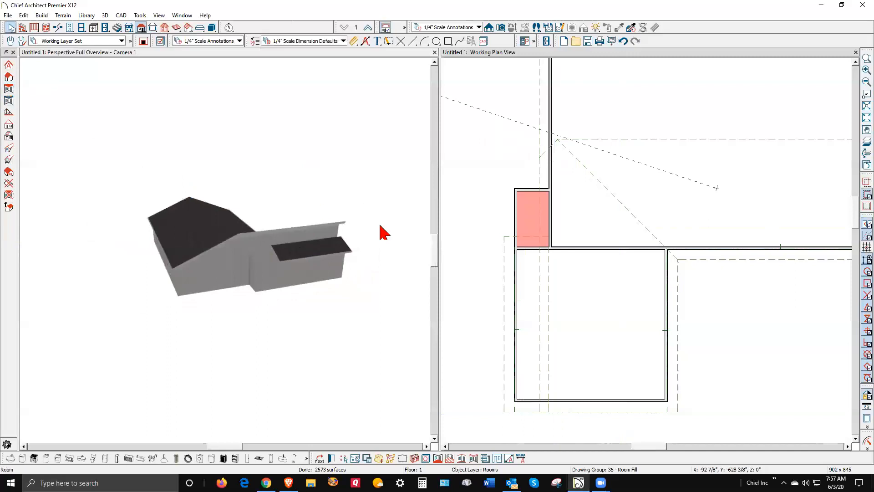
Turn off Auto Rebuild Roofs in the roof build settings.
{"action": "scroll", "coordinate": [486, 268], "scroll_direction": "down", "scroll_amount": 1}
{"action": "scroll", "coordinate": [485, 261], "scroll_direction": "down", "scroll_amount": 1}
{"action": "scroll", "coordinate": [608, 342], "scroll_direction": "up", "scroll_amount": 1}
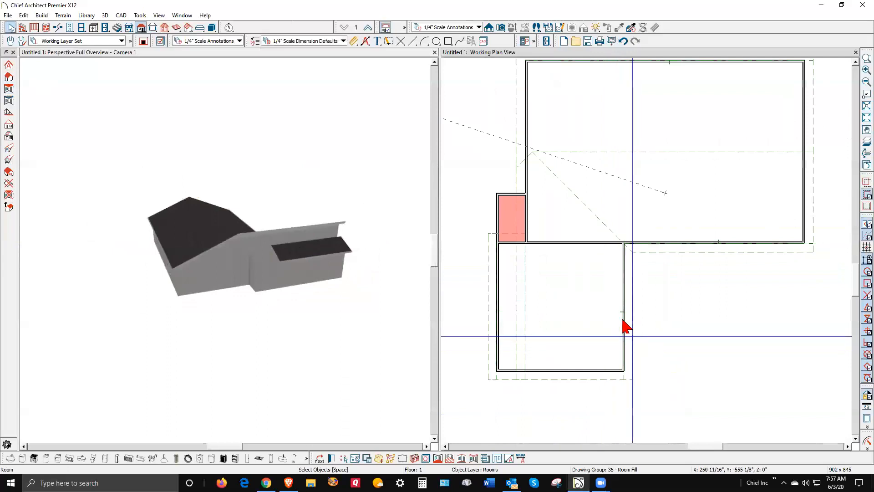
{"action": "left_click", "coordinate": [142, 28]}
{"action": "left_click", "coordinate": [141, 28]}
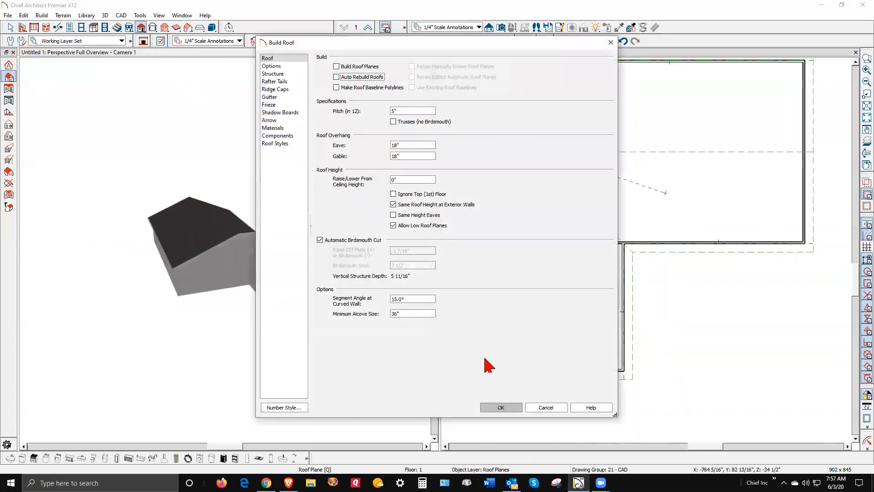
{"action": "left_click", "coordinate": [501, 407]}
Reshape the wing's inner-side roof plane into a rectangle by pulling its two upper corners down to the main building's eave line.
{"action": "scroll", "coordinate": [629, 381], "scroll_direction": "up", "scroll_amount": 3}
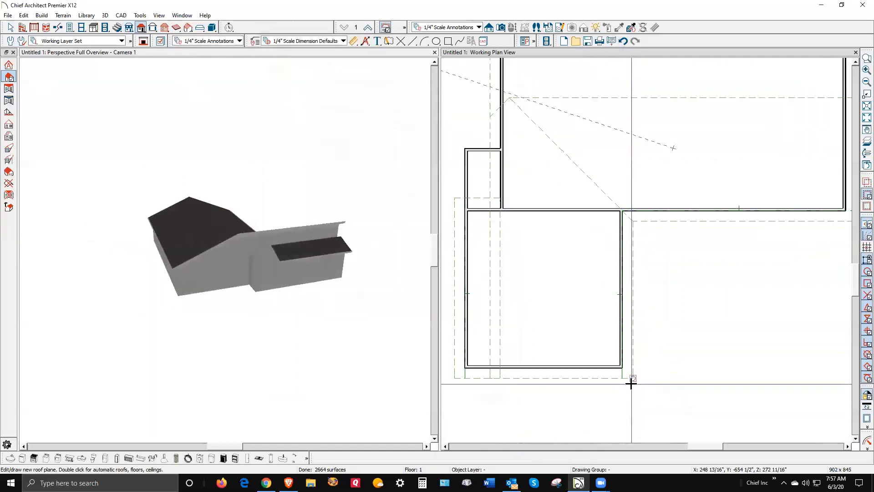
{"action": "left_click", "coordinate": [634, 349]}
{"action": "scroll", "coordinate": [642, 351], "scroll_direction": "down", "scroll_amount": 1}
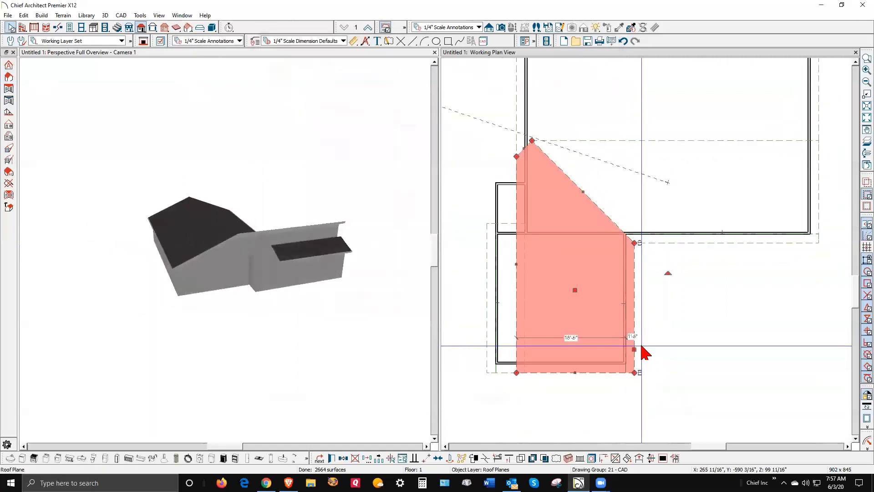
{"action": "left_click_drag", "start_coordinate": [531, 141], "coordinate": [629, 235]}
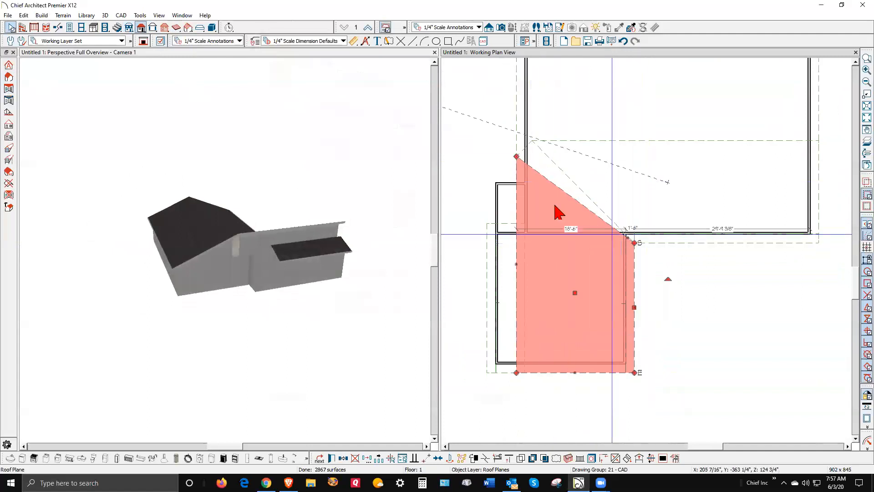
{"action": "left_click_drag", "start_coordinate": [517, 155], "coordinate": [517, 242]}
Join the wing's inner-side roof plane with the opposite wing plane so they meet at a centred ridge.
{"action": "left_click", "coordinate": [71, 144]}
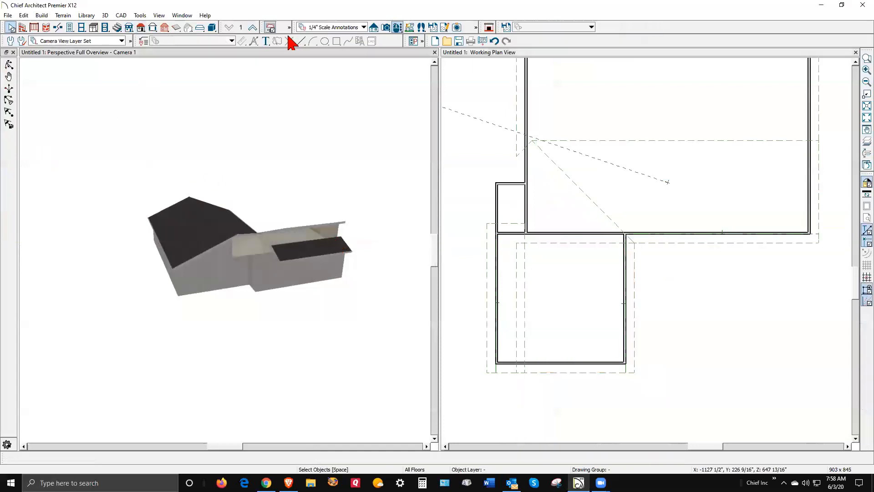
{"action": "left_click", "coordinate": [398, 28]}
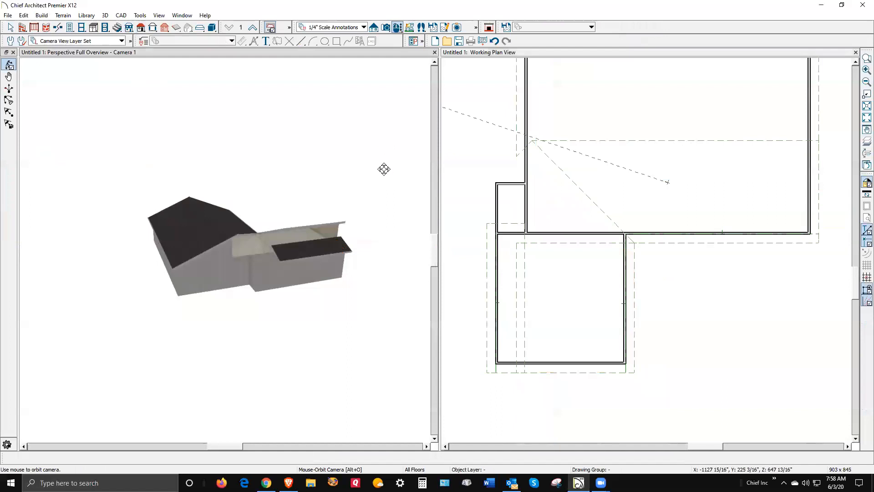
{"action": "left_click_drag", "start_coordinate": [384, 236], "coordinate": [227, 238]}
{"action": "scroll", "coordinate": [227, 238], "scroll_direction": "up", "scroll_amount": 2}
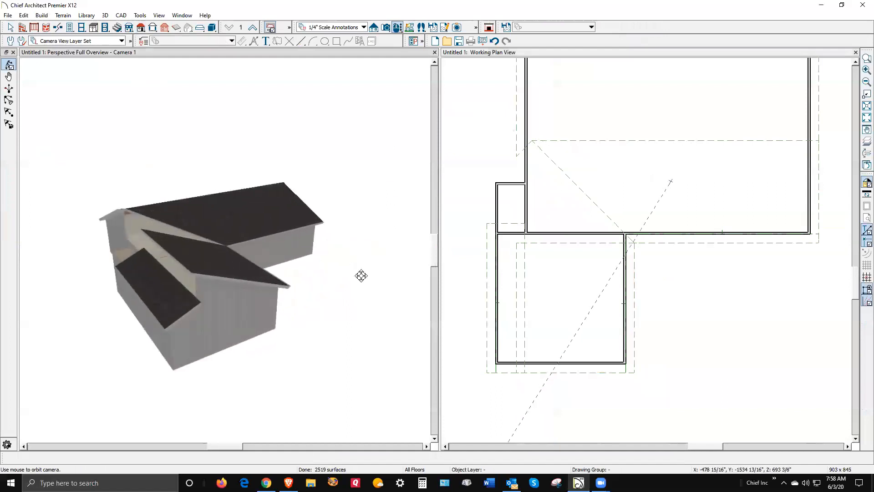
{"action": "scroll", "coordinate": [531, 326], "scroll_direction": "up", "scroll_amount": 1}
{"action": "left_click", "coordinate": [526, 338]}
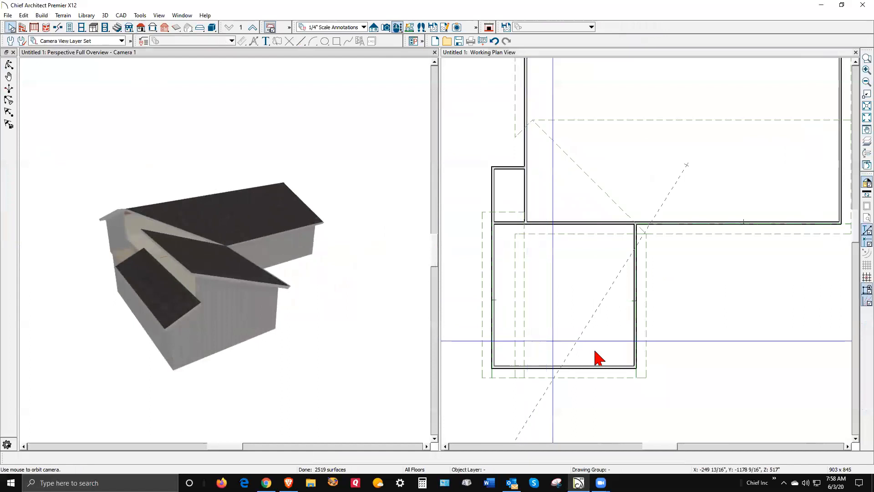
{"action": "left_click", "coordinate": [516, 322]}
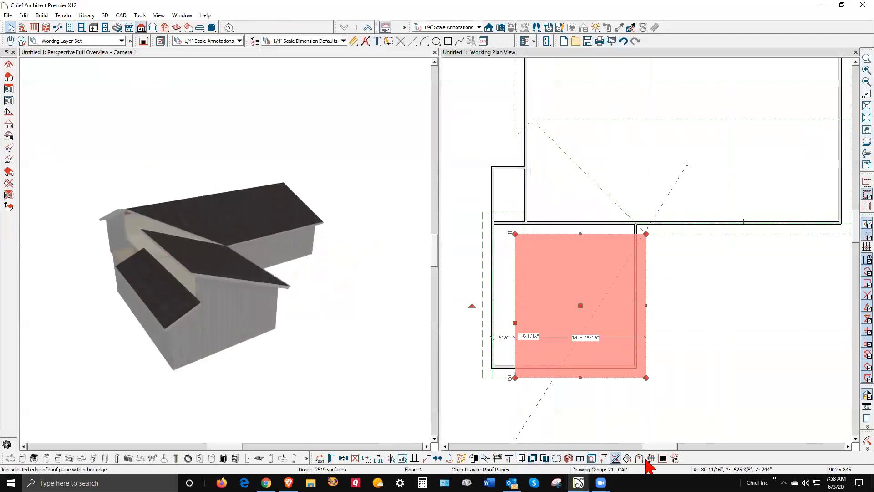
{"action": "left_click", "coordinate": [616, 457]}
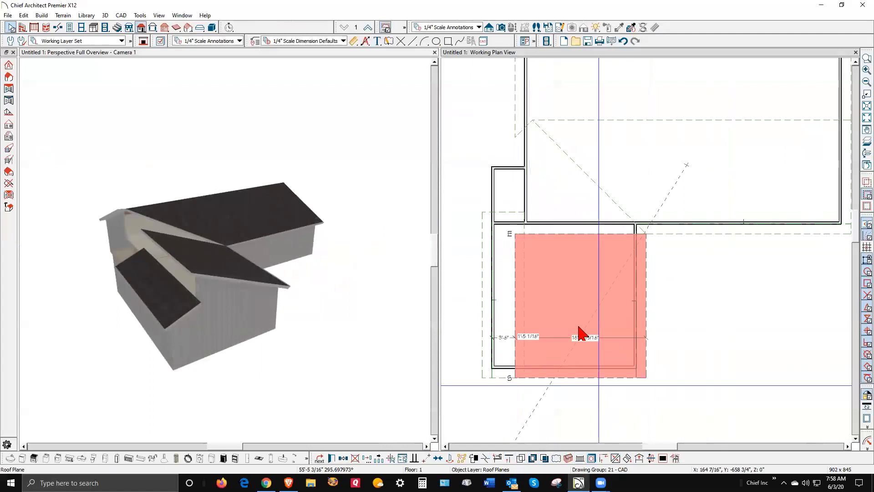
{"action": "left_click", "coordinate": [538, 321]}
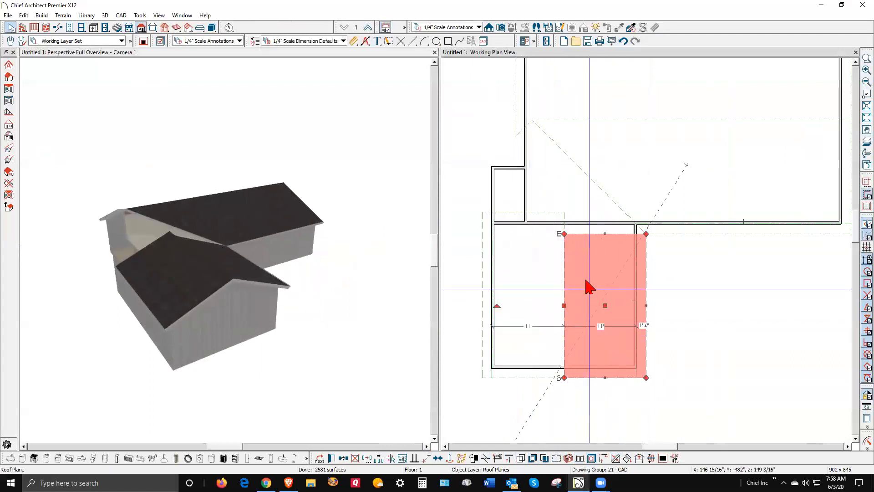
{"action": "key", "text": "Escape"}
Straighten the ridge edge of the main building's rear roof plane by collapsing its extra corner onto the gable overhang corner.
{"action": "scroll", "coordinate": [619, 232], "scroll_direction": "down", "scroll_amount": 1}
{"action": "scroll", "coordinate": [523, 136], "scroll_direction": "up", "scroll_amount": 1}
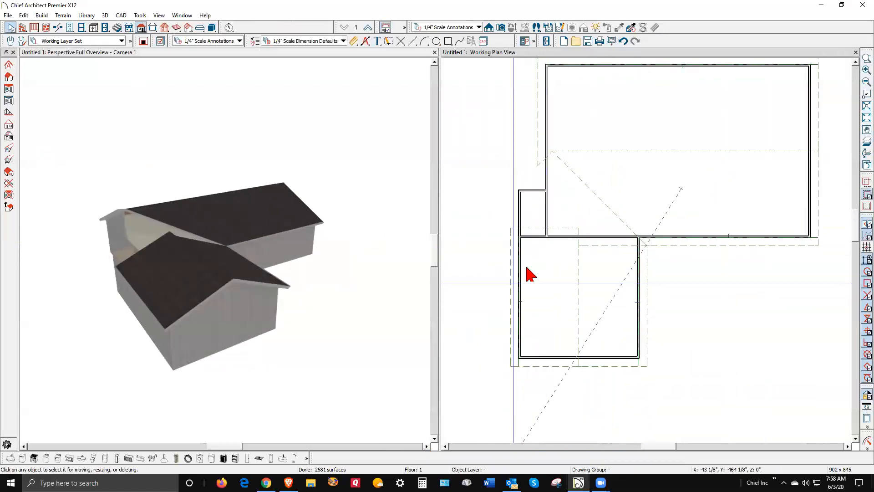
{"action": "scroll", "coordinate": [558, 223], "scroll_direction": "up", "scroll_amount": 1}
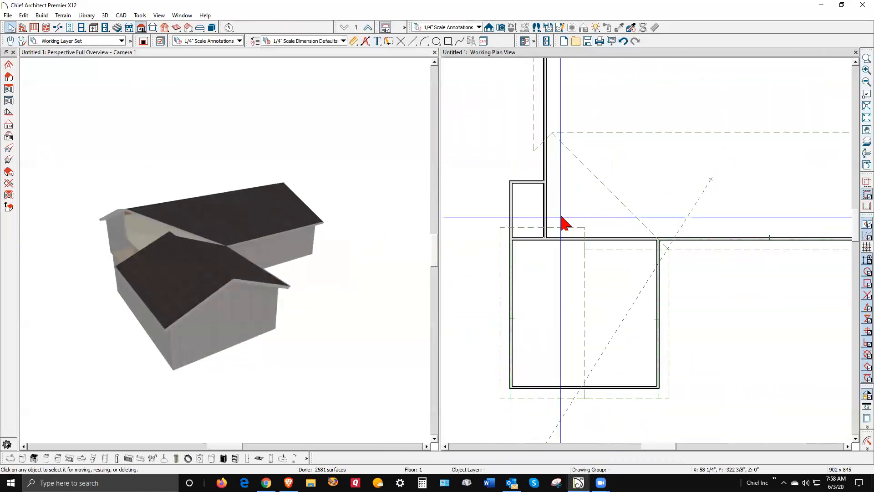
{"action": "left_click", "coordinate": [535, 136]}
{"action": "mouse_move", "coordinate": [536, 136]}
{"action": "left_mouse_down"}
{"action": "mouse_move", "coordinate": [539, 157]}
{"action": "mouse_move", "coordinate": [533, 132]}
{"action": "left_mouse_up"}
{"action": "scroll", "coordinate": [550, 136], "scroll_direction": "up", "scroll_amount": 3}
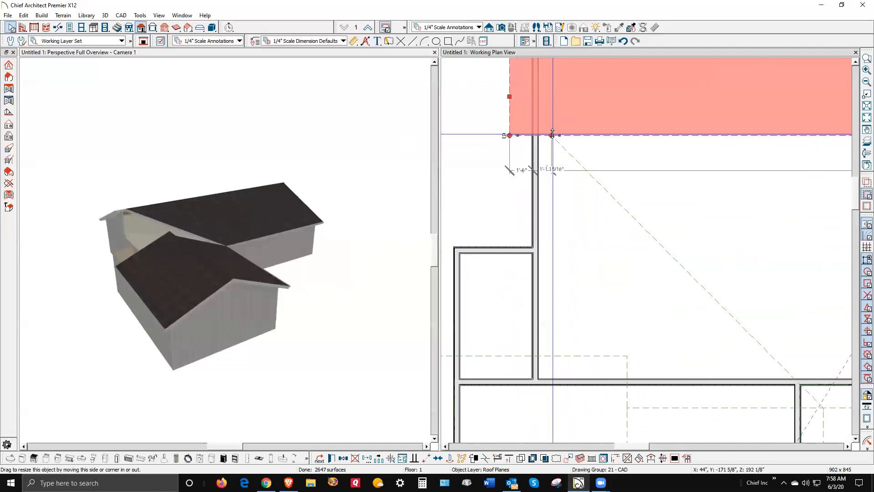
{"action": "left_click_drag", "start_coordinate": [551, 134], "coordinate": [510, 137]}
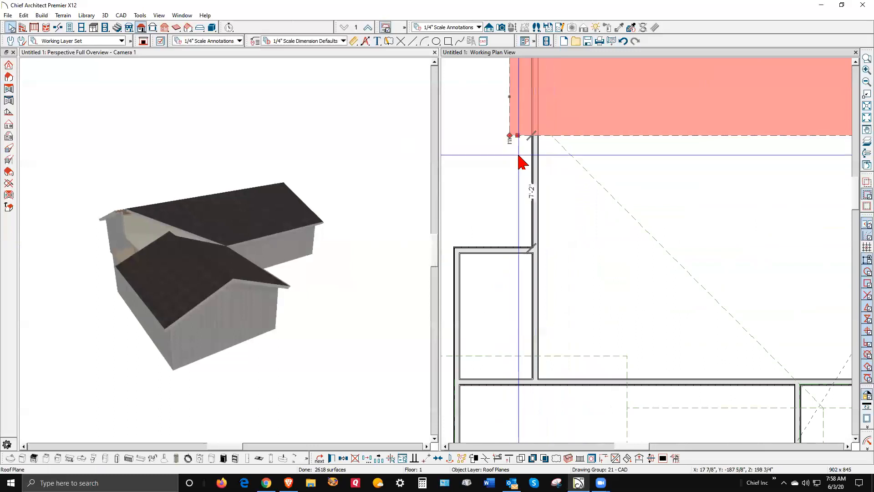
{"action": "scroll", "coordinate": [521, 156], "scroll_direction": "down", "scroll_amount": 3}
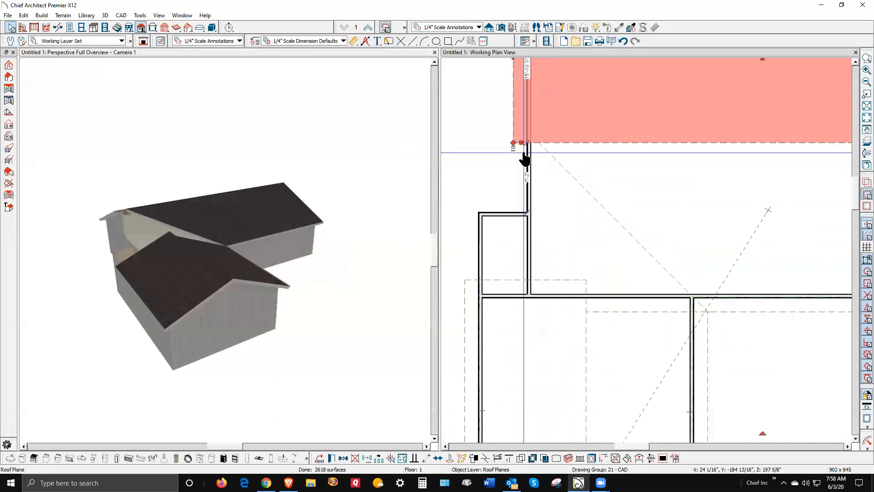
Make the front main roof plane's diagonal edge parallel to the gable wall and extend it to the rear plane's gable overhang.
{"action": "left_click", "coordinate": [621, 228]}
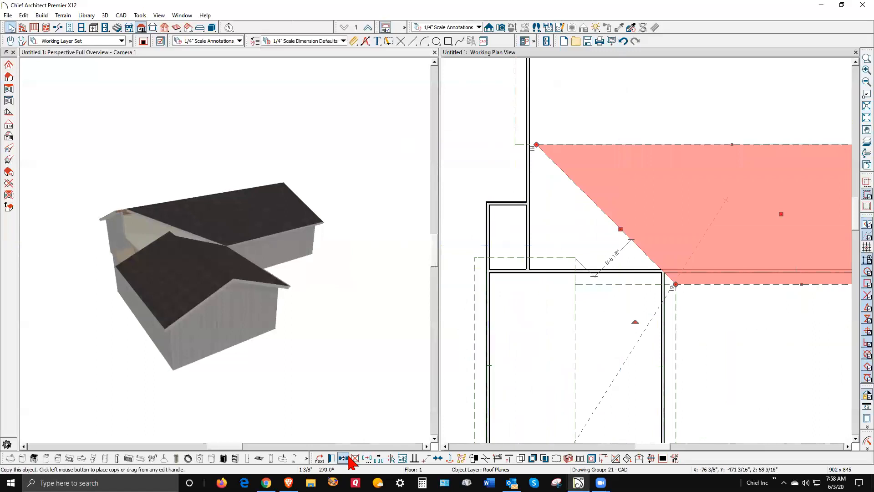
{"action": "left_click", "coordinate": [414, 457]}
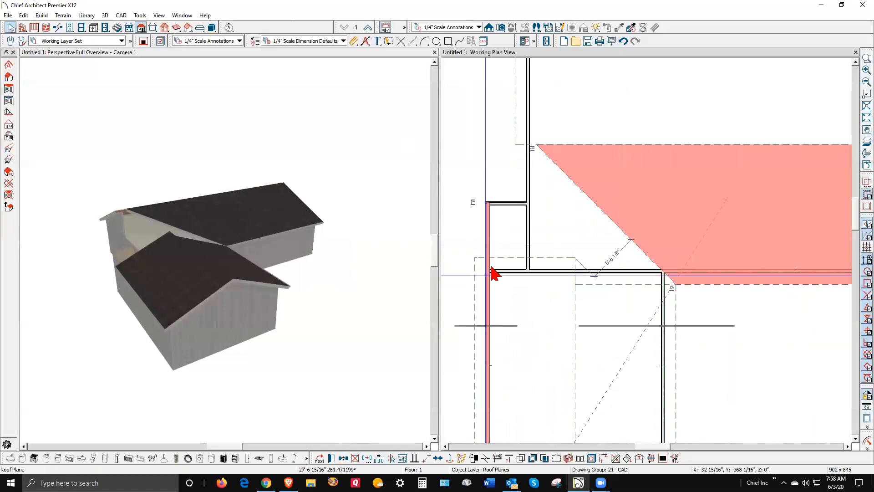
{"action": "left_click", "coordinate": [528, 193]}
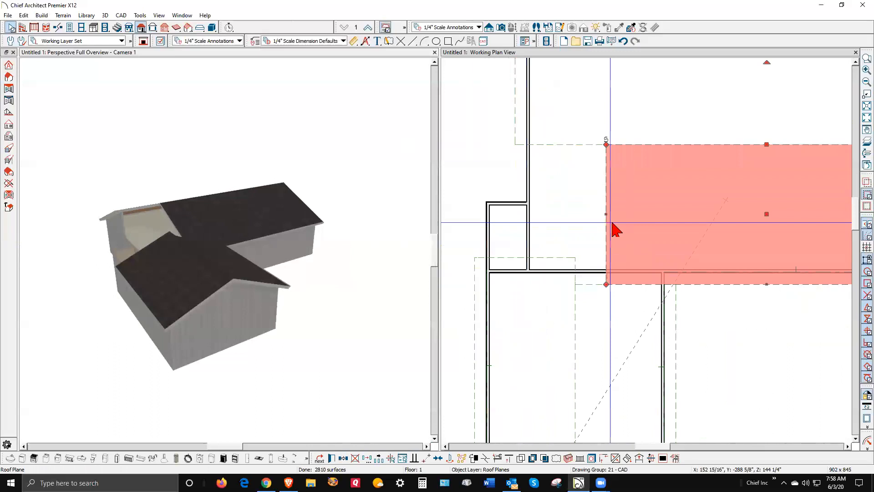
{"action": "left_click_drag", "start_coordinate": [603, 215], "coordinate": [515, 145]}
{"action": "key", "text": "Escape"}
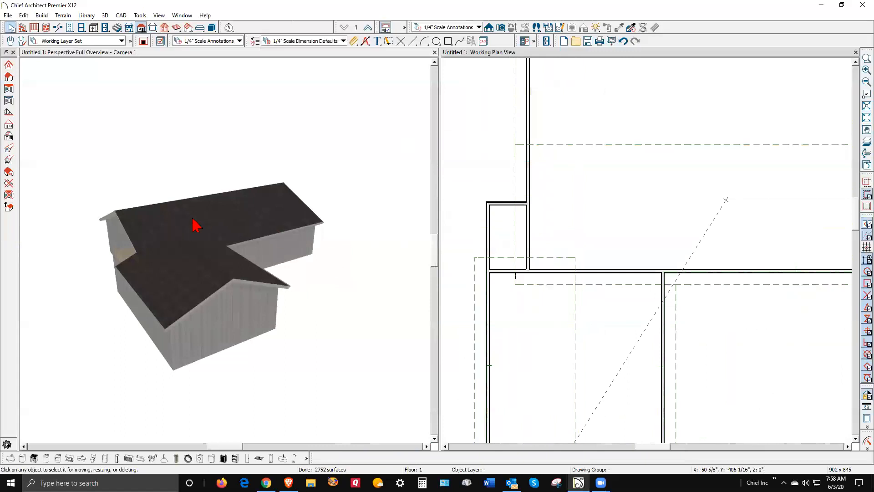
Set the 3D overview's rendering technique to Vector View, turn off color, and examine the roof around the jog.
{"action": "left_click", "coordinate": [191, 132]}
{"action": "left_click", "coordinate": [397, 28]}
{"action": "left_click_drag", "start_coordinate": [150, 157], "coordinate": [164, 199]}
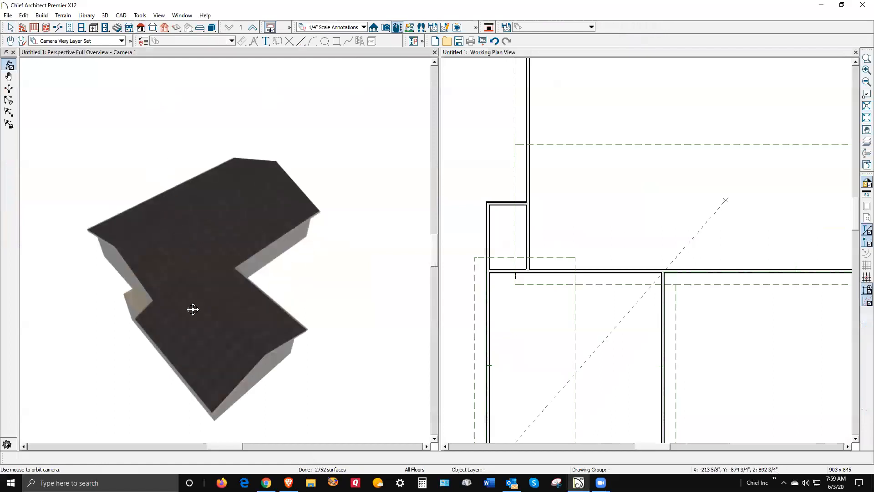
{"action": "left_click_drag", "start_coordinate": [214, 358], "coordinate": [214, 358]}
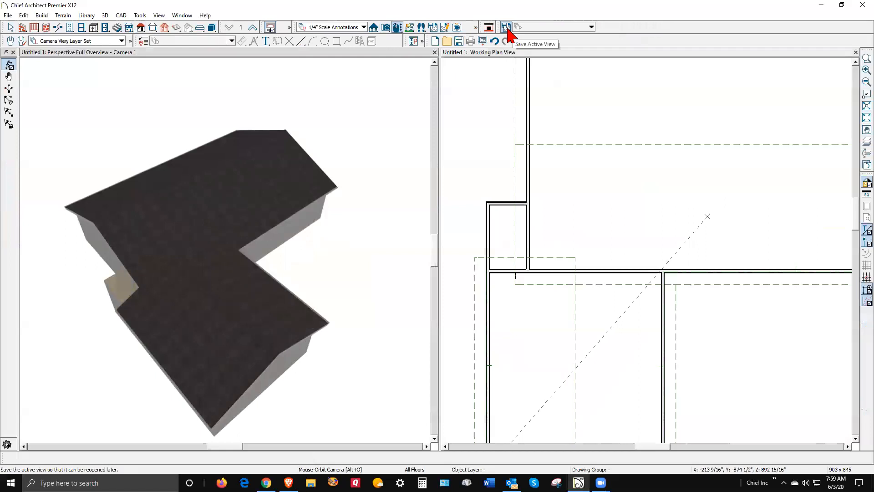
{"action": "left_click", "coordinate": [440, 42]}
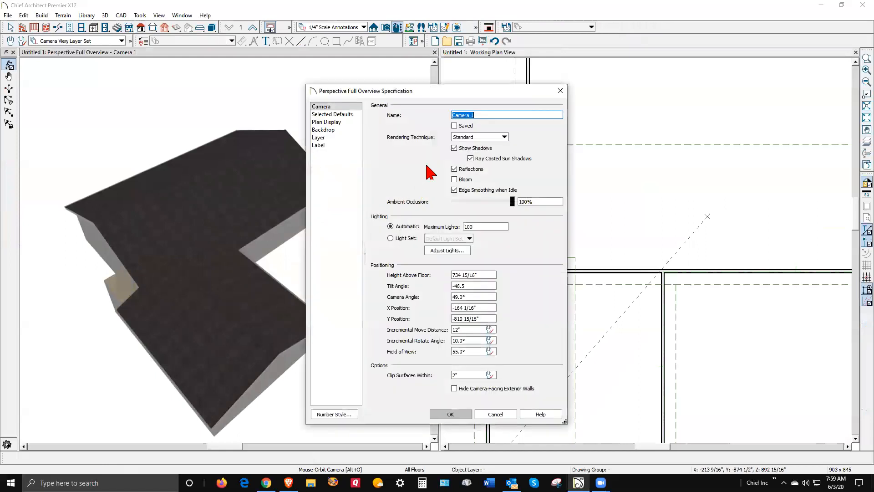
{"action": "left_click", "coordinate": [504, 137]}
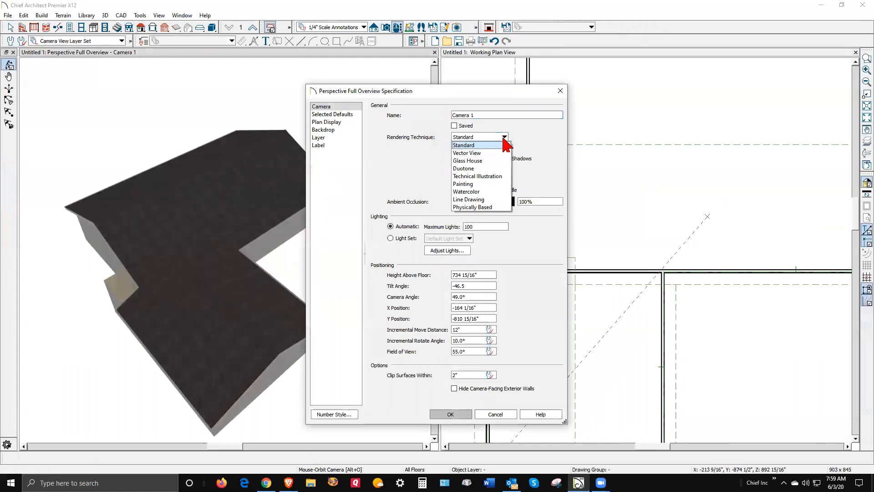
{"action": "left_click", "coordinate": [504, 153]}
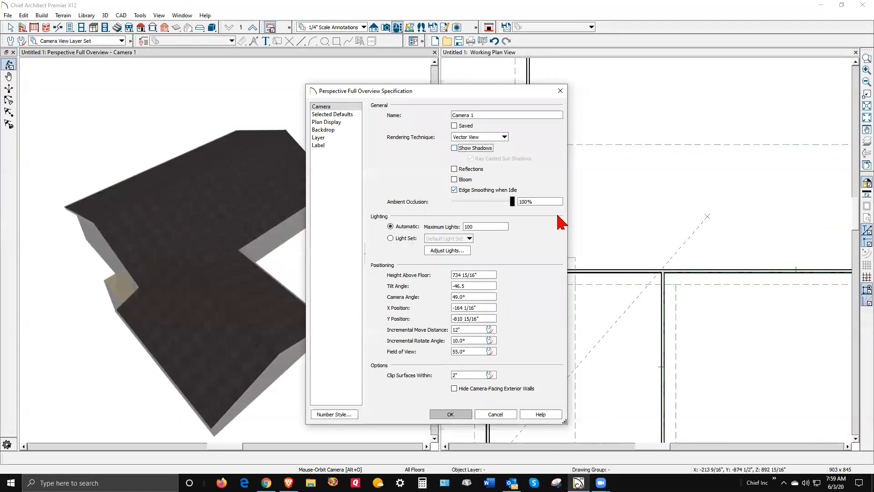
{"action": "left_click", "coordinate": [458, 414]}
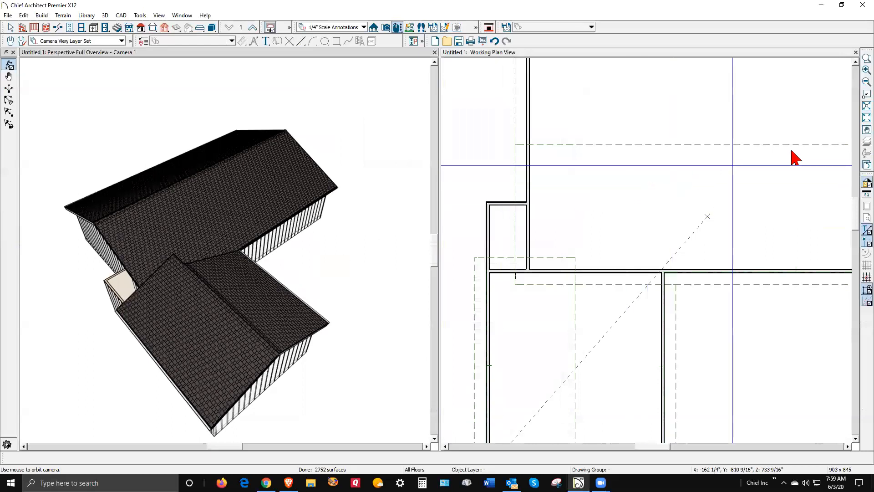
{"action": "left_click", "coordinate": [861, 184]}
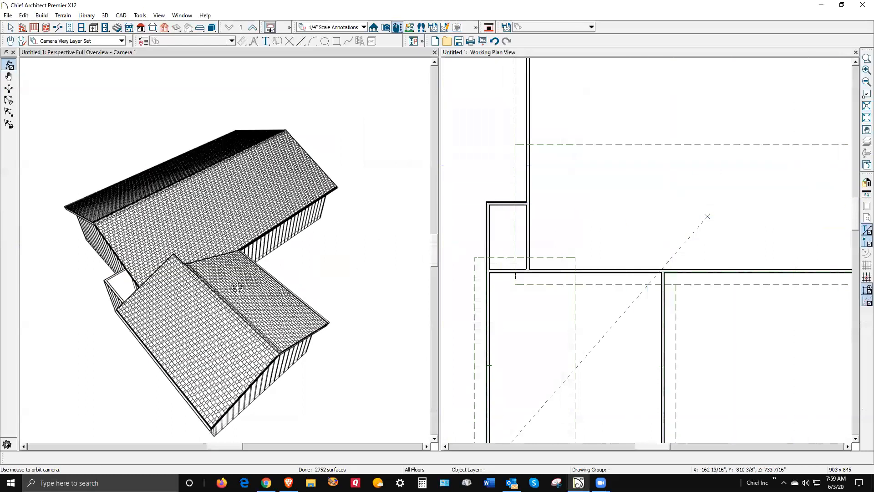
{"action": "mouse_move", "coordinate": [225, 278]}
{"action": "left_mouse_down"}
{"action": "mouse_move", "coordinate": [167, 318]}
{"action": "mouse_move", "coordinate": [278, 255]}
{"action": "mouse_move", "coordinate": [206, 304]}
{"action": "mouse_move", "coordinate": [170, 280]}
{"action": "left_mouse_up"}
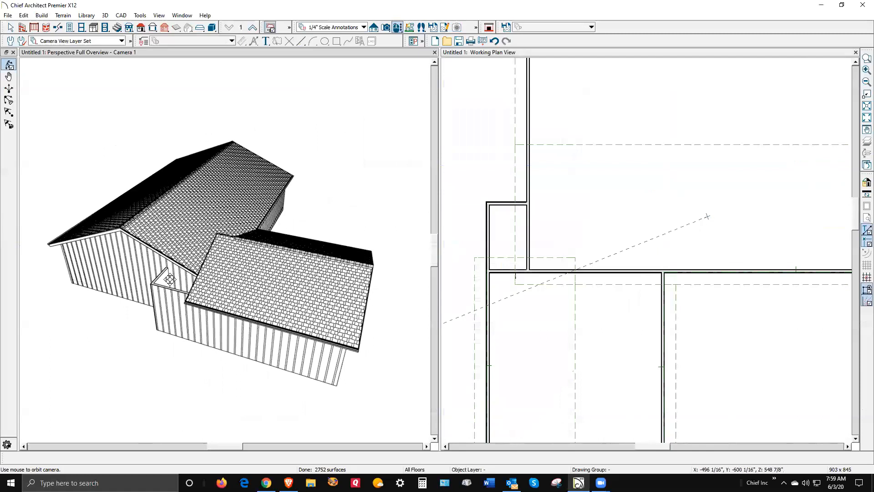
Break the upper edge of the wing's outer roof plane at the main gable wall and extend the outer part over the jog room.
{"action": "left_click", "coordinate": [505, 263]}
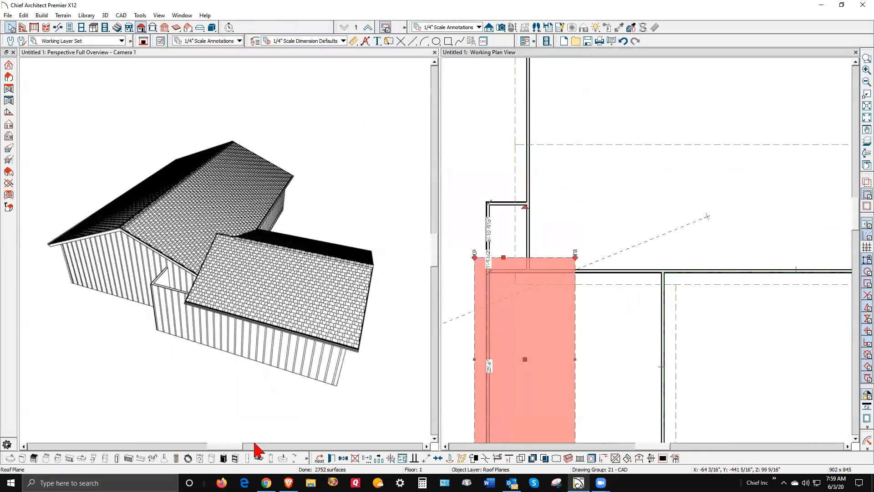
{"action": "left_click", "coordinate": [485, 458]}
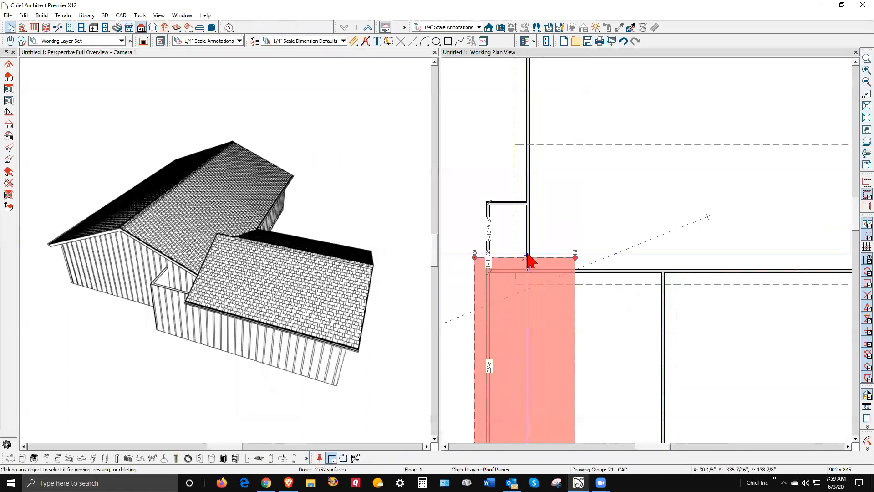
{"action": "left_click", "coordinate": [519, 290]}
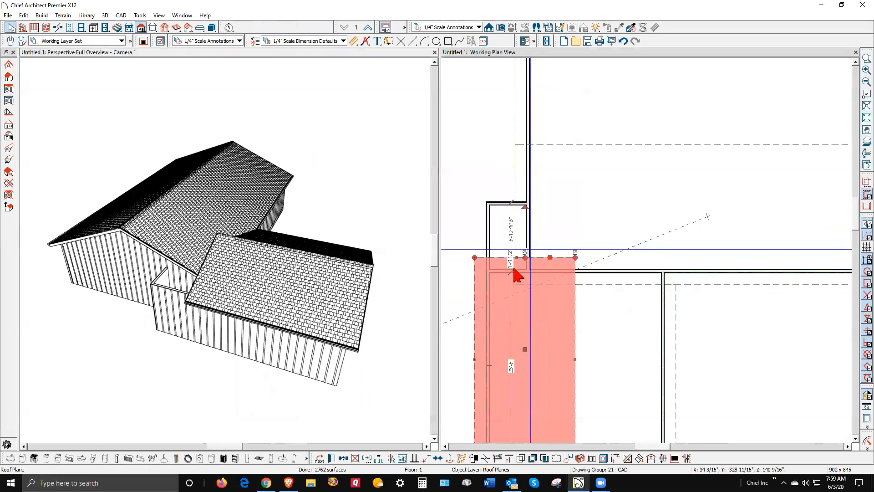
{"action": "left_click_drag", "start_coordinate": [515, 242], "coordinate": [515, 189]}
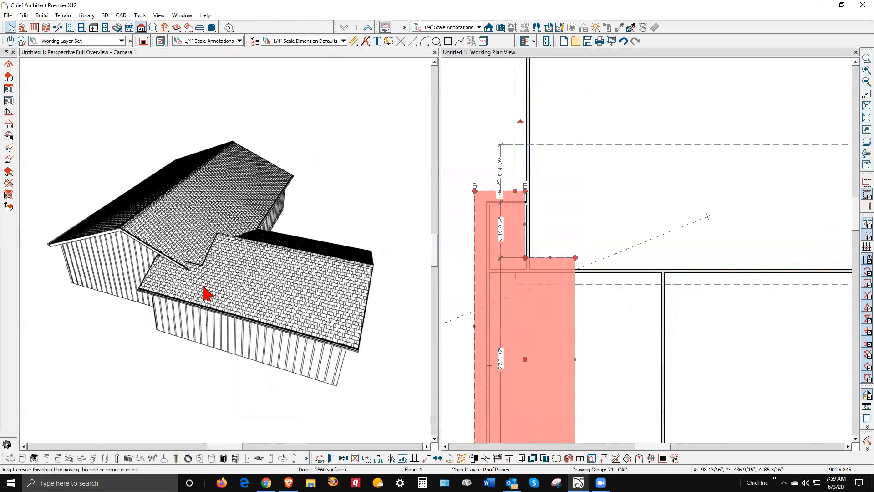
{"action": "scroll", "coordinate": [204, 292], "scroll_direction": "down", "scroll_amount": 2}
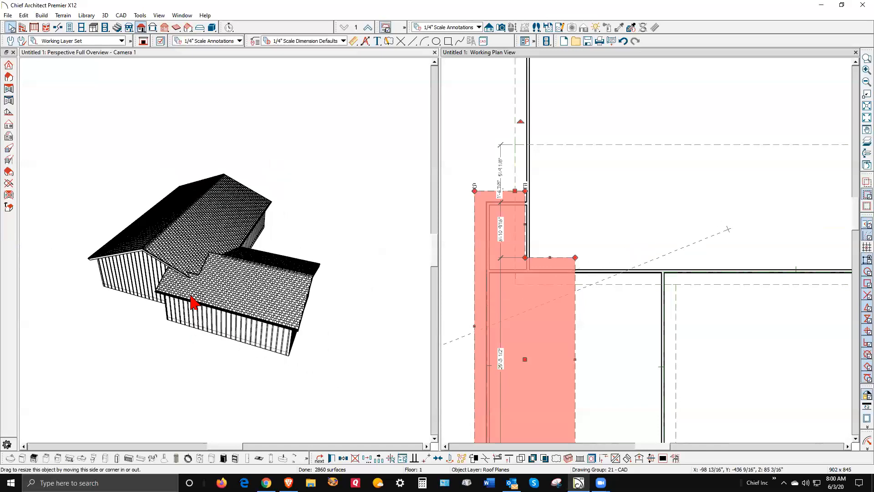
{"action": "left_click", "coordinate": [621, 291]}
{"action": "left_click", "coordinate": [621, 291]}
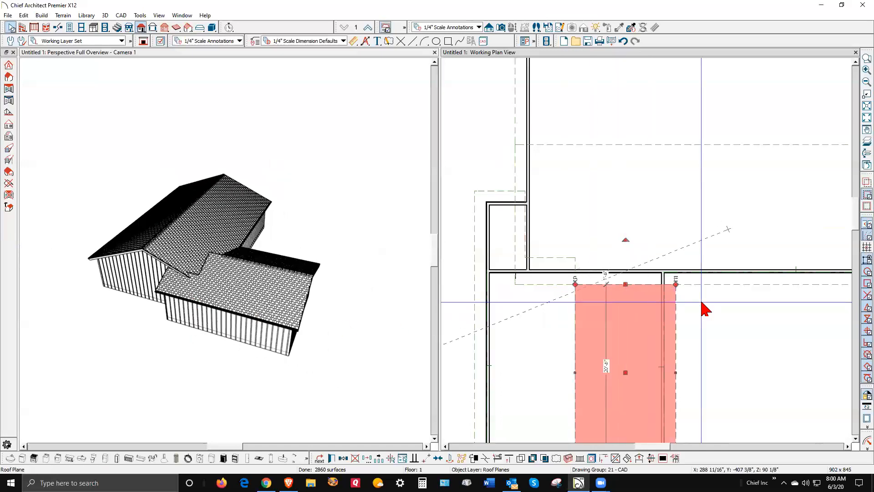
{"action": "left_click", "coordinate": [548, 293]}
{"action": "left_click", "coordinate": [543, 285]}
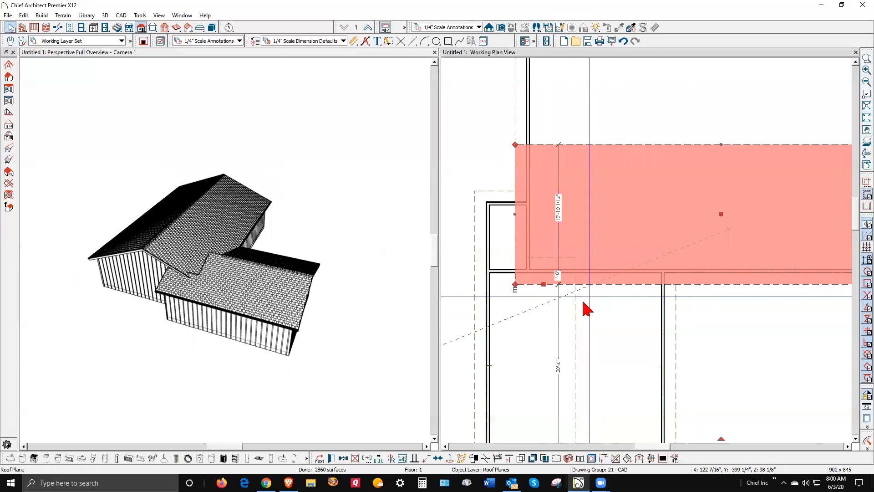
{"action": "left_click", "coordinate": [471, 326]}
{"action": "left_click", "coordinate": [475, 325]}
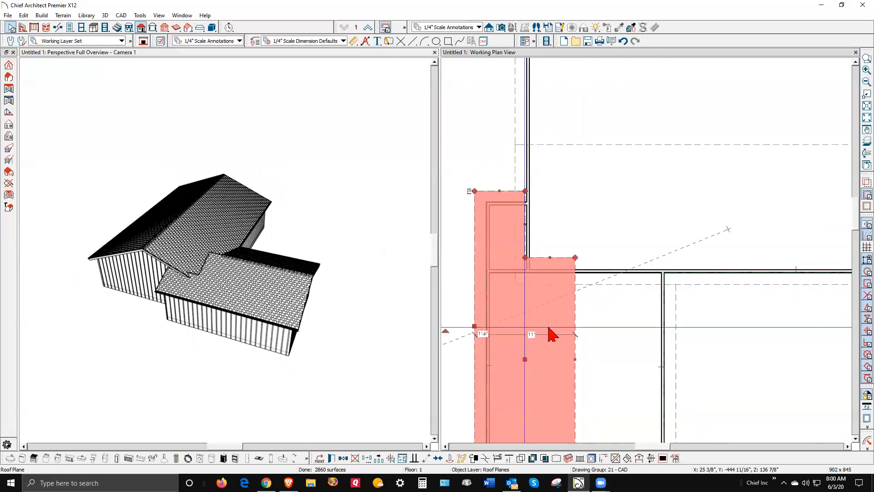
{"action": "key", "text": "space"}
Break the front main roof plane's eave at the wing's inner overhang and at the wing ridge, and pull the ridge point up into a notch.
{"action": "left_click", "coordinate": [703, 286]}
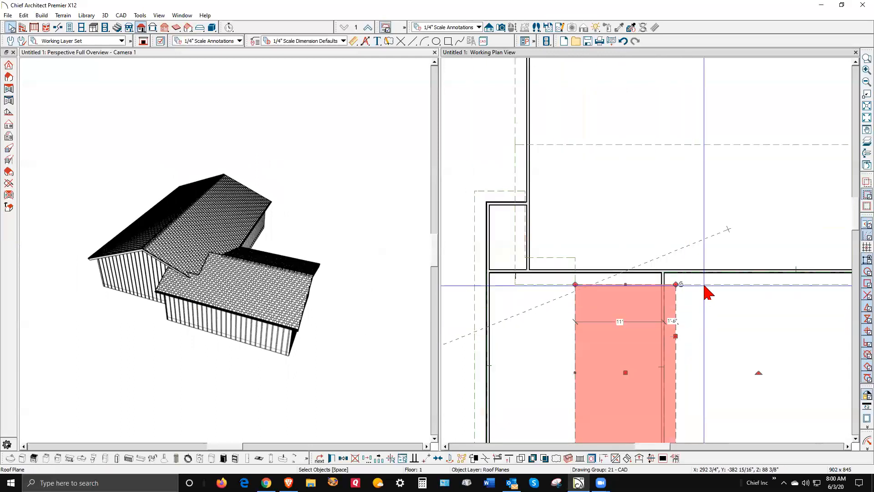
{"action": "left_click", "coordinate": [705, 285]}
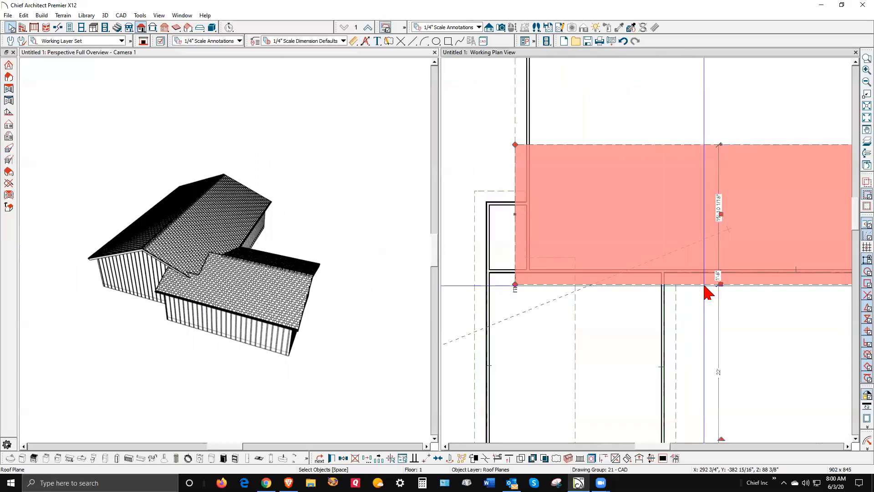
{"action": "left_click", "coordinate": [486, 459]}
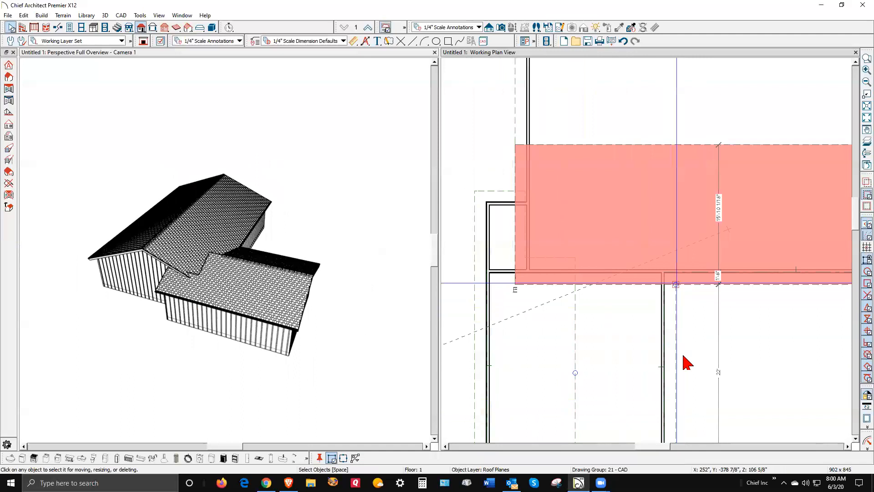
{"action": "left_click", "coordinate": [675, 284]}
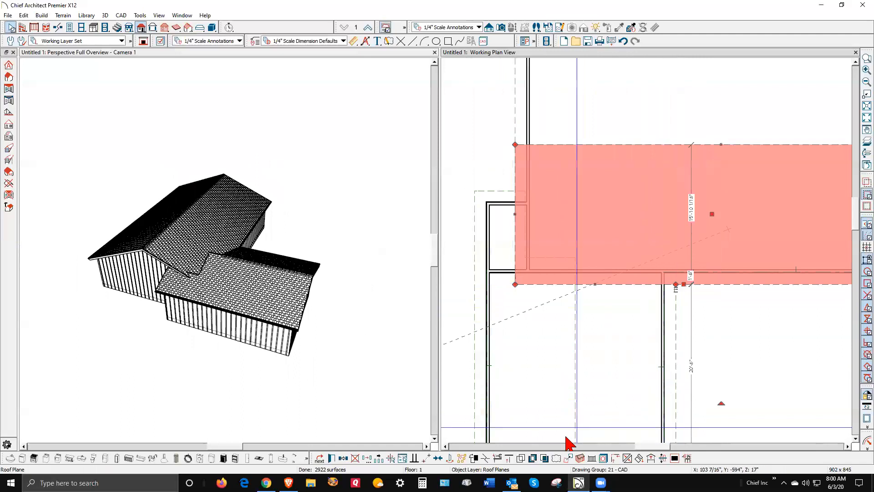
{"action": "left_click", "coordinate": [486, 459]}
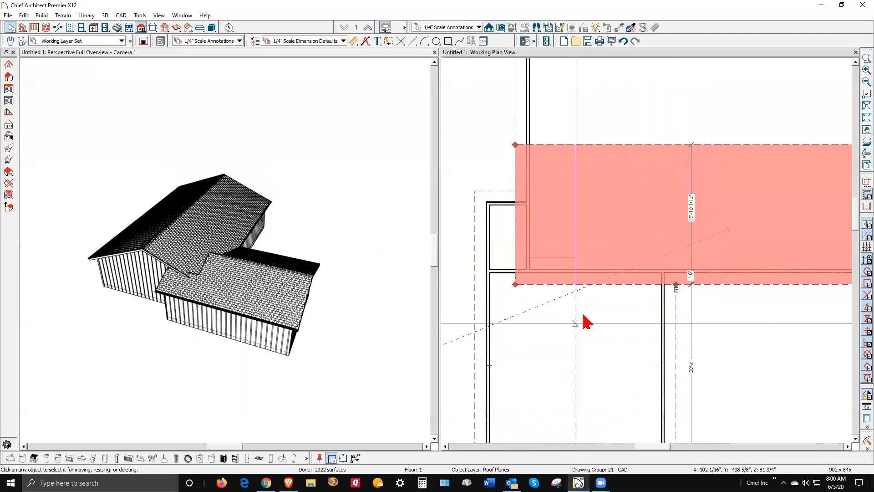
{"action": "left_click", "coordinate": [575, 284]}
{"action": "left_click_drag", "start_coordinate": [575, 284], "coordinate": [577, 209]}
{"action": "key", "text": "Escape"}
Join the upper edge of the wing's inner roof plane to the notch edge of the front main roof plane.
{"action": "right_click", "coordinate": [612, 291]}
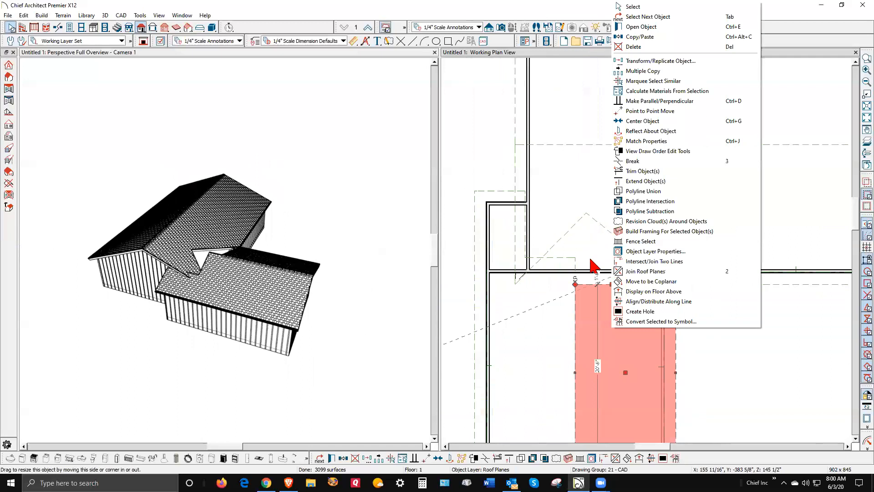
{"action": "left_click", "coordinate": [772, 352]}
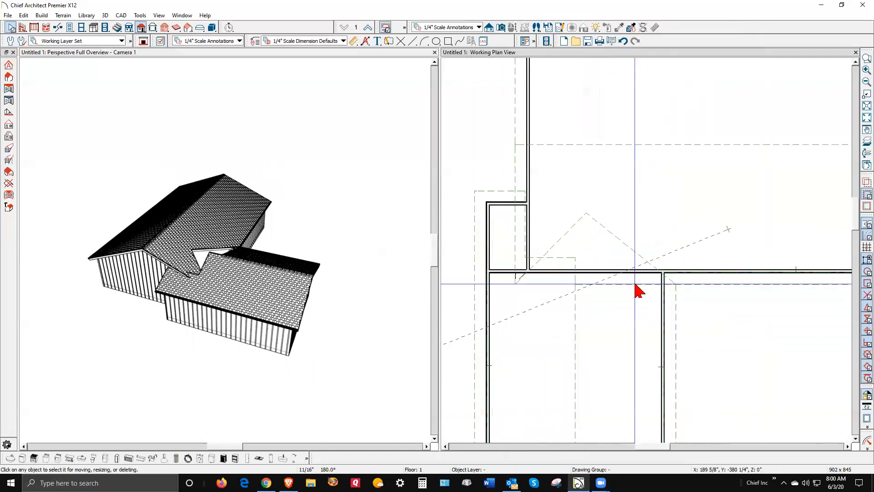
{"action": "left_click", "coordinate": [637, 294]}
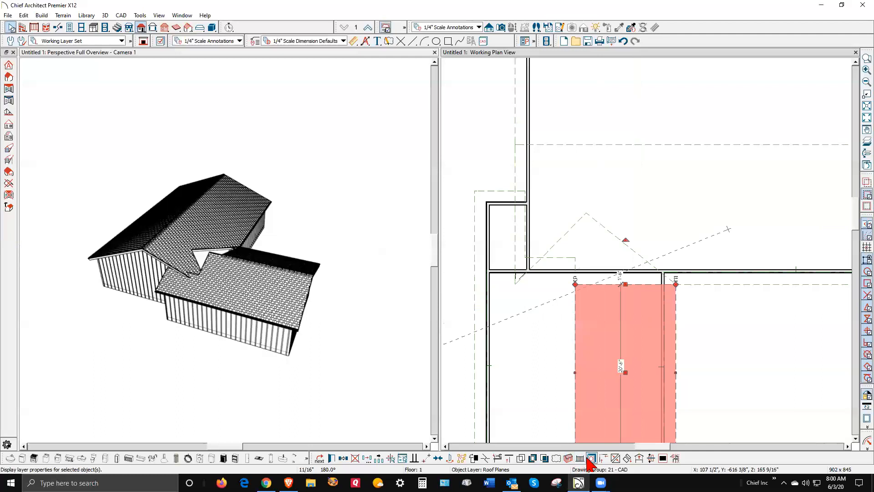
{"action": "left_click", "coordinate": [615, 458]}
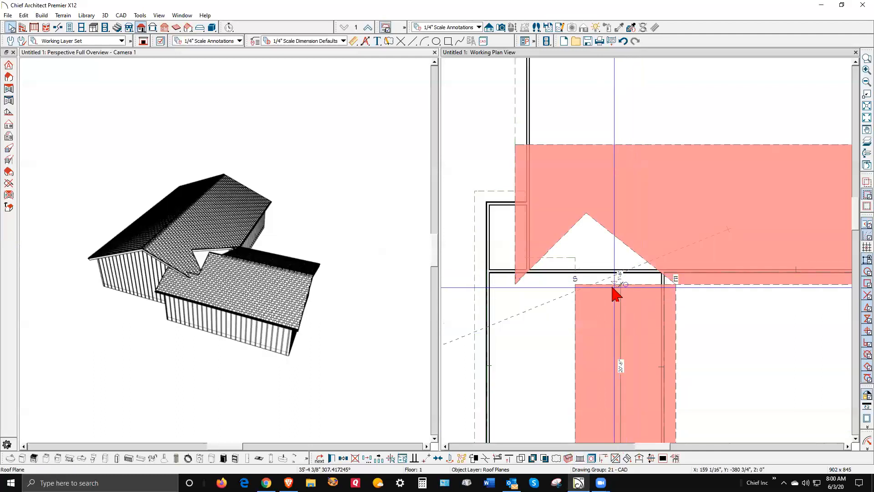
{"action": "left_click", "coordinate": [673, 350]}
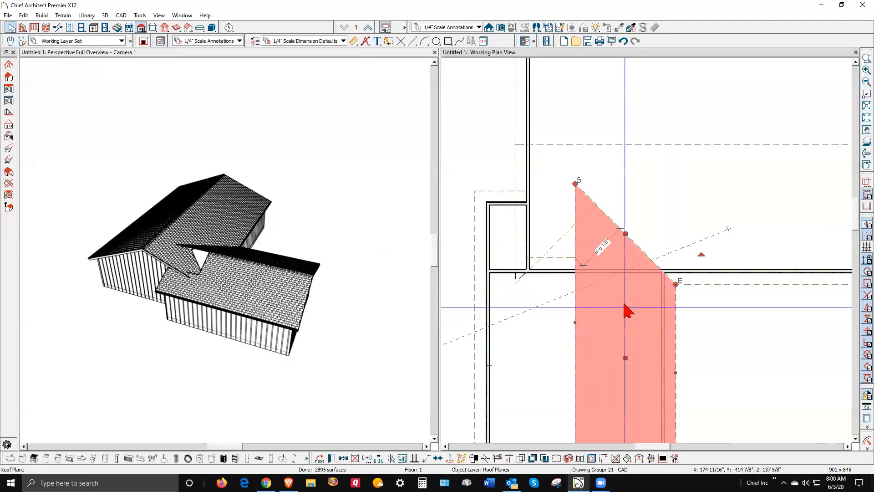
Join the upper edge of the wing's outer roof plane to the other notch edge of the front main roof plane.
{"action": "left_click", "coordinate": [567, 264]}
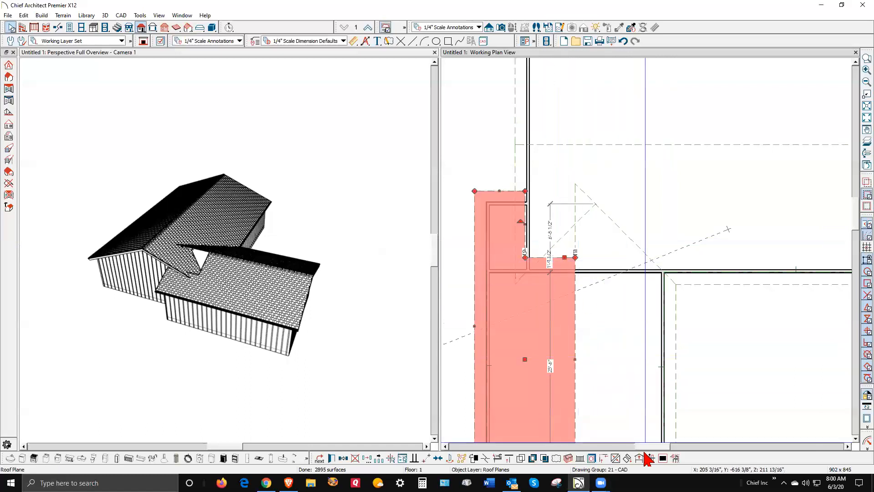
{"action": "left_click", "coordinate": [615, 454]}
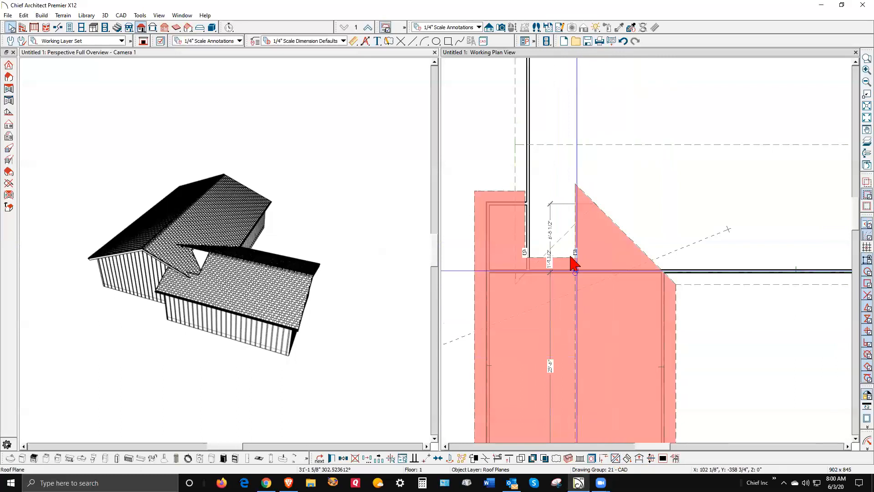
{"action": "left_click", "coordinate": [562, 244]}
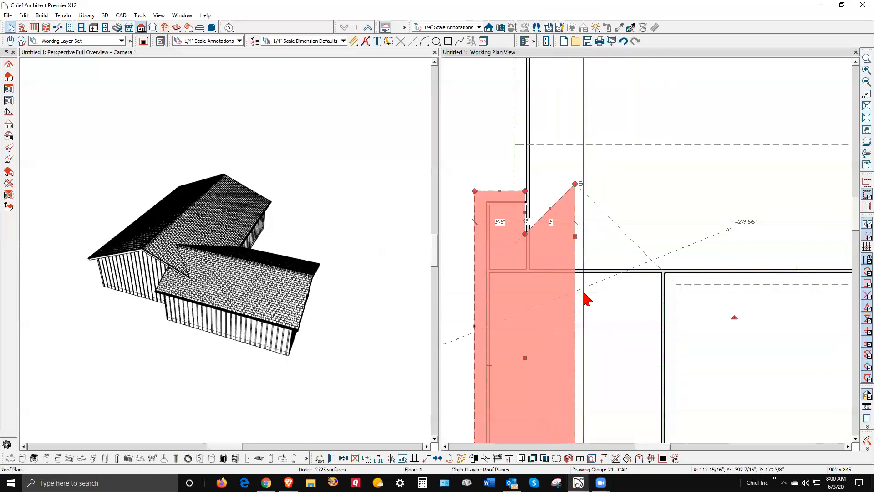
{"action": "key", "text": "Escape"}
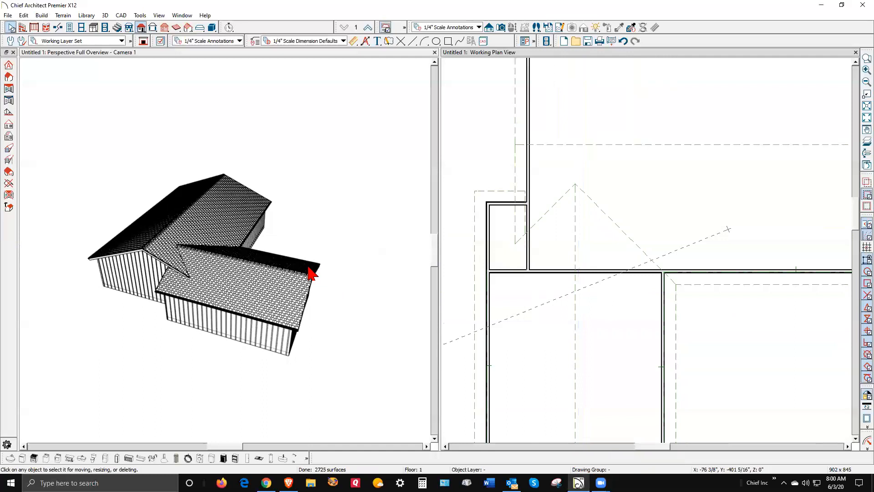
Examine the joined roof in the 3D overview from the inside corner, the gable end and beneath the overhang at the jog.
{"action": "scroll", "coordinate": [231, 287], "scroll_direction": "down", "scroll_amount": 3}
{"action": "scroll", "coordinate": [203, 205], "scroll_direction": "up", "scroll_amount": 2}
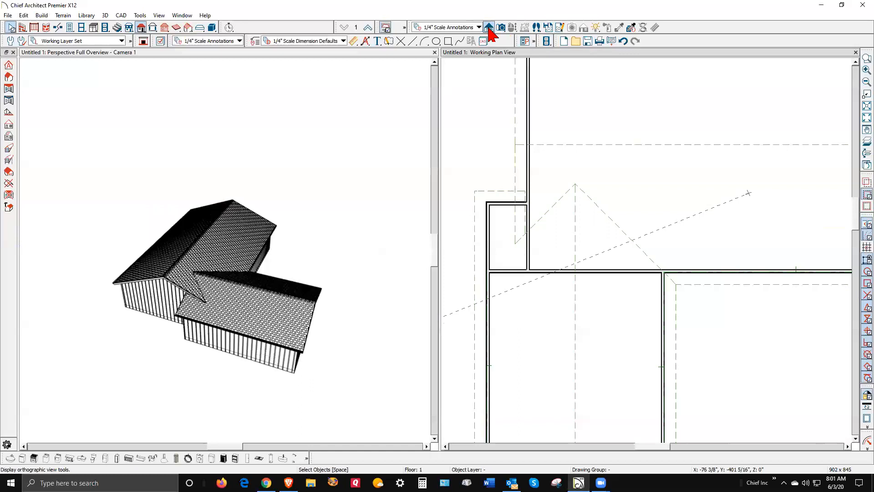
{"action": "left_click", "coordinate": [357, 66]}
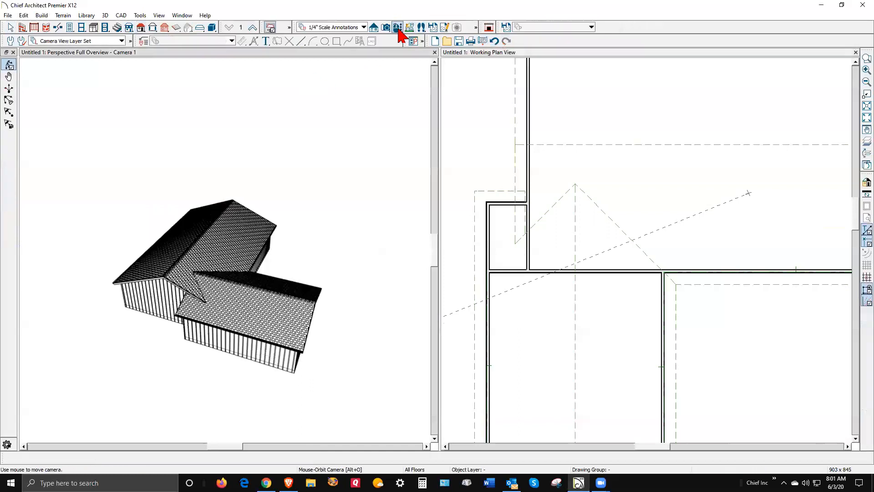
{"action": "left_click_drag", "start_coordinate": [395, 273], "coordinate": [226, 242]}
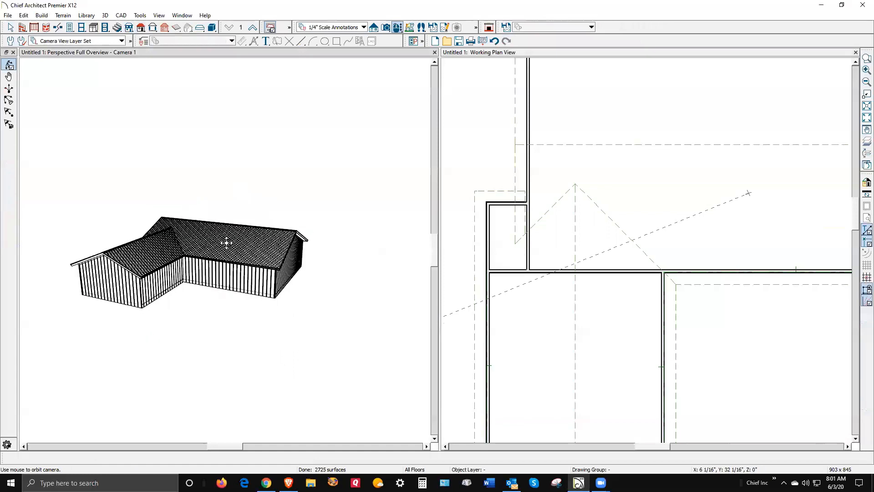
{"action": "scroll", "coordinate": [187, 258], "scroll_direction": "up", "scroll_amount": 5}
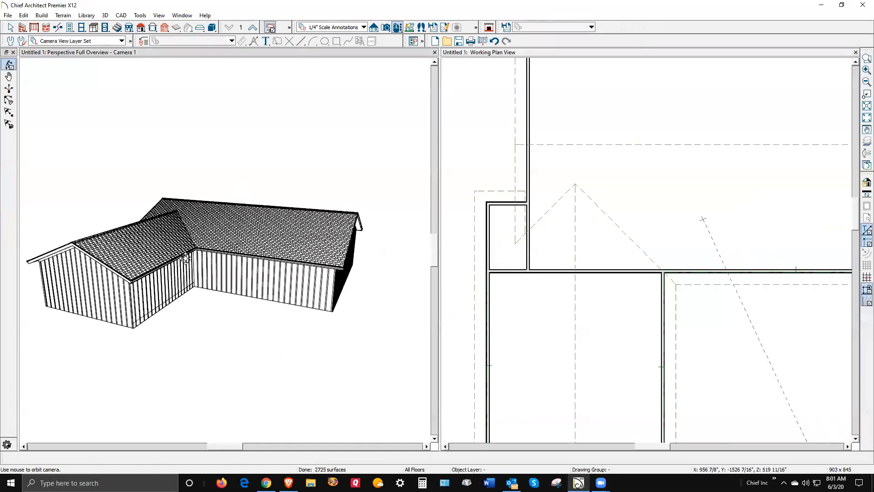
{"action": "left_click_drag", "start_coordinate": [187, 258], "coordinate": [146, 258]}
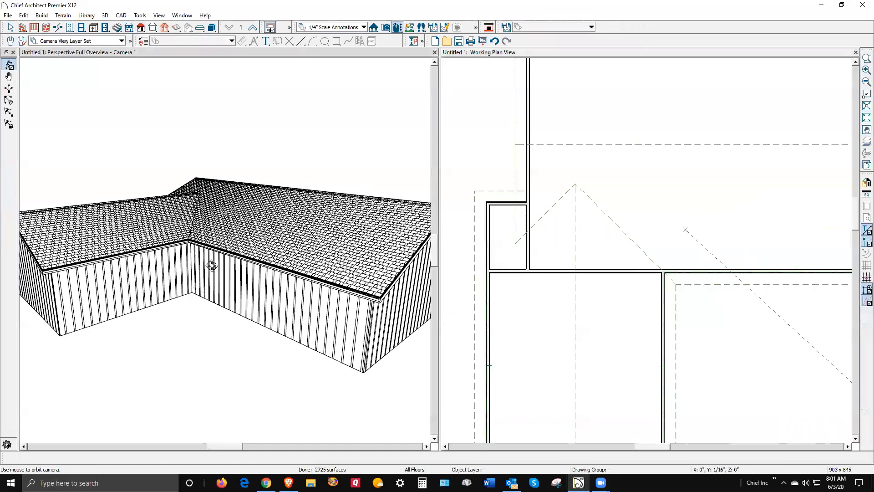
{"action": "scroll", "coordinate": [227, 275], "scroll_direction": "down", "scroll_amount": 3}
{"action": "scroll", "coordinate": [226, 275], "scroll_direction": "down", "scroll_amount": 3}
{"action": "left_click_drag", "start_coordinate": [348, 260], "coordinate": [239, 283]}
{"action": "scroll", "coordinate": [240, 283], "scroll_direction": "up", "scroll_amount": 5}
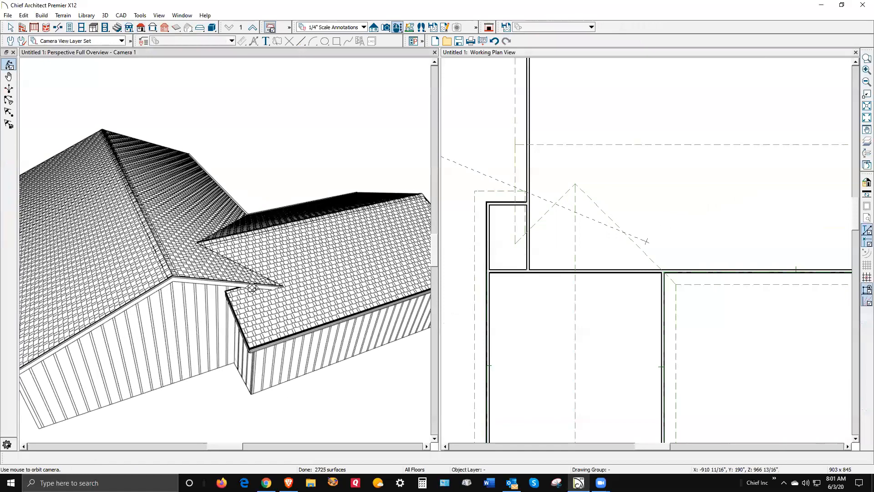
{"action": "left_click_drag", "start_coordinate": [255, 291], "coordinate": [275, 255]}
{"action": "scroll", "coordinate": [518, 276], "scroll_direction": "down", "scroll_amount": 3}
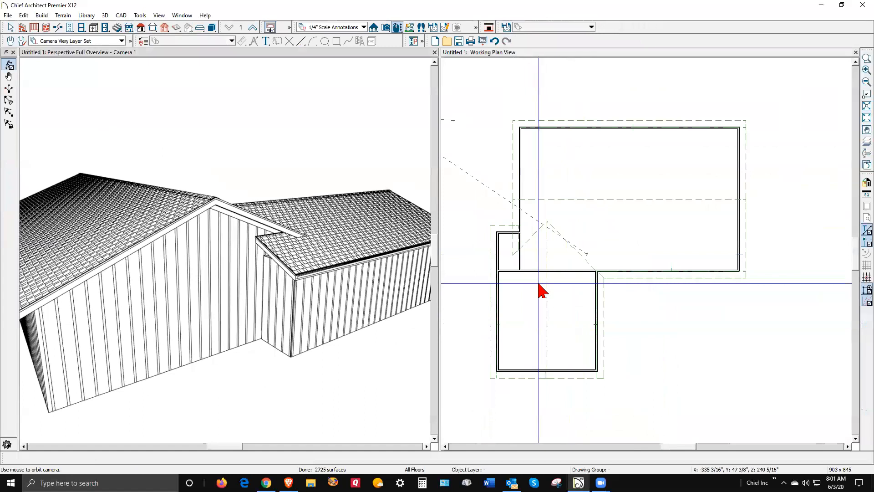
{"action": "left_click_drag", "start_coordinate": [256, 268], "coordinate": [302, 253]}
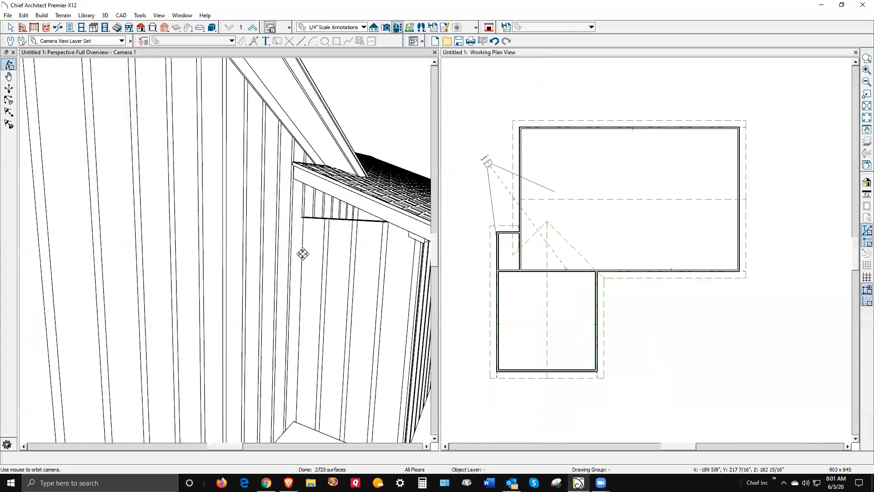
Turn on the roof and the flat ceiling over the small jog room in its structure specification.
{"action": "key", "text": "space"}
{"action": "left_click", "coordinate": [324, 233]}
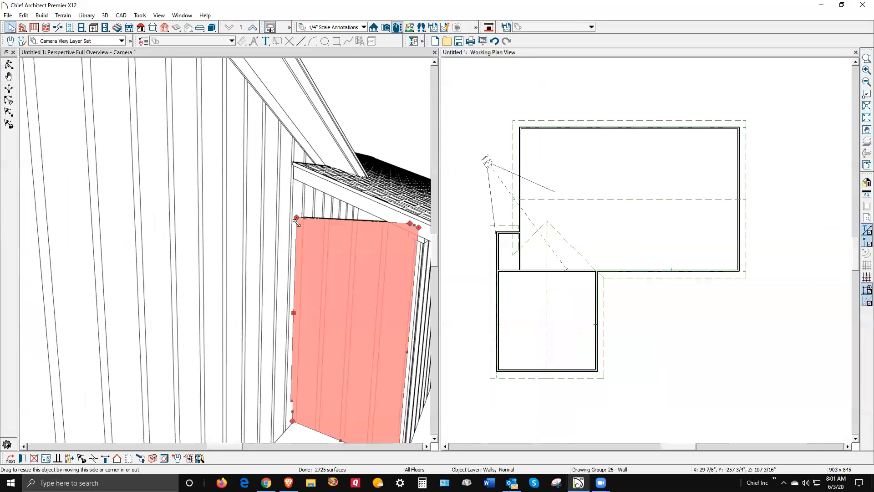
{"action": "left_click", "coordinate": [503, 254]}
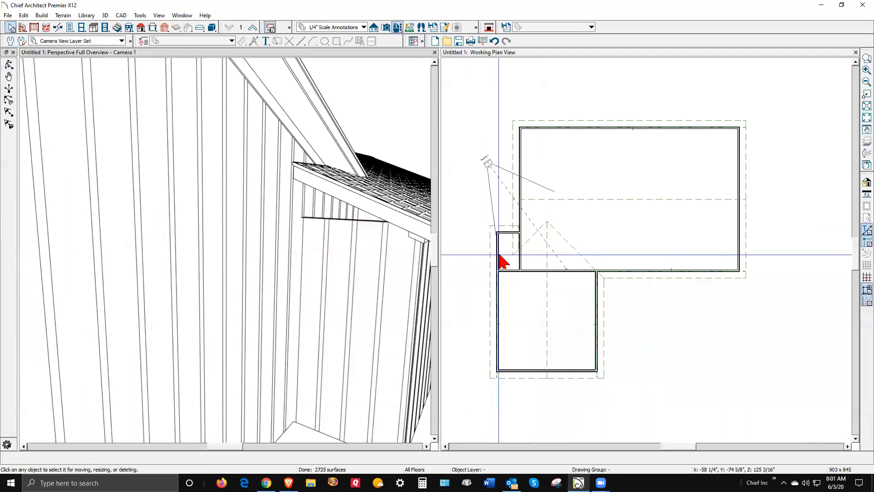
{"action": "scroll", "coordinate": [509, 254], "scroll_direction": "up", "scroll_amount": 3}
{"action": "right_click", "coordinate": [510, 256]}
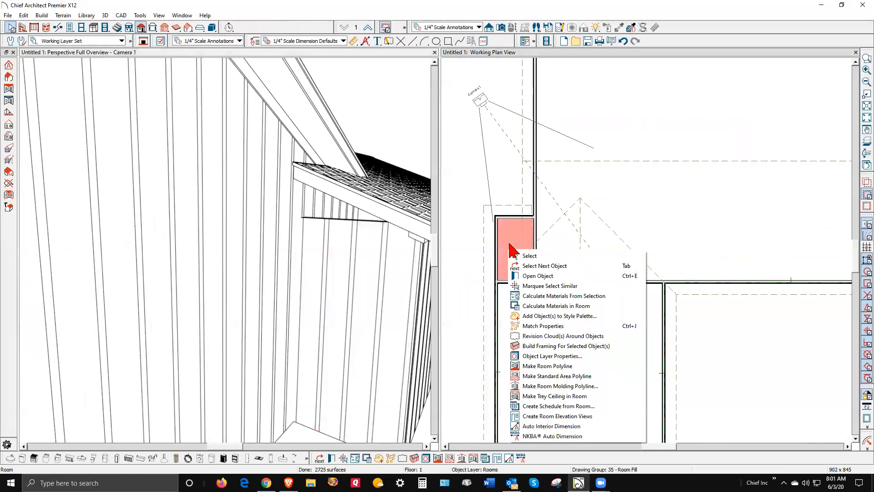
{"action": "left_click", "coordinate": [522, 275]}
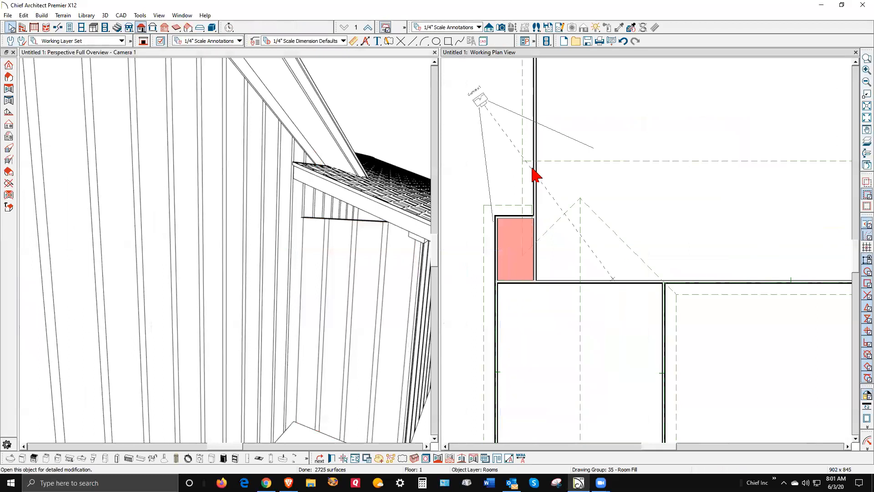
{"action": "left_click", "coordinate": [180, 107]}
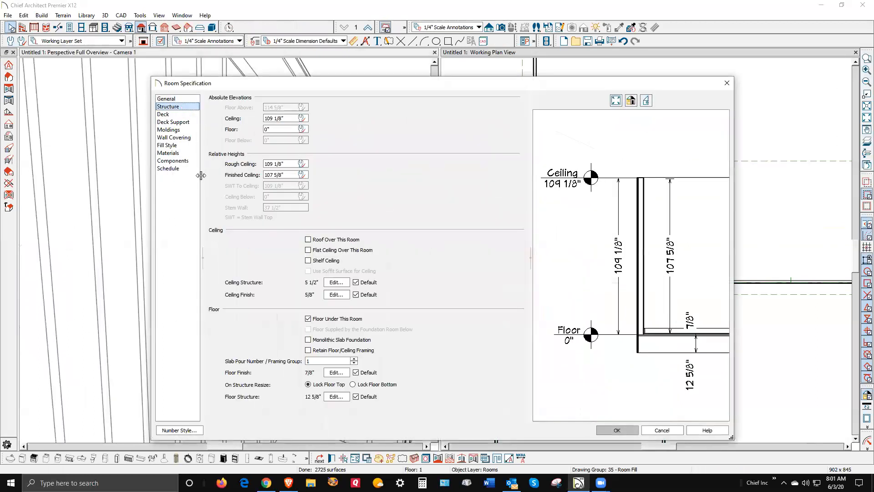
{"action": "left_click", "coordinate": [314, 252]}
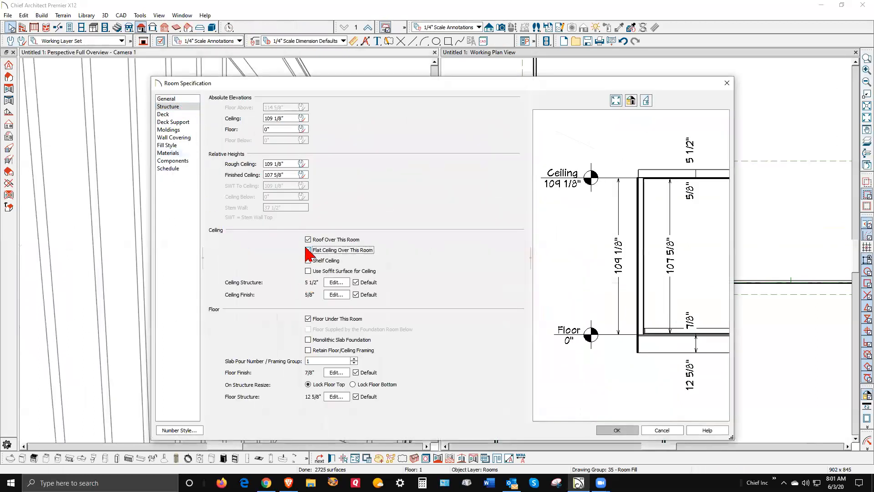
{"action": "left_click", "coordinate": [605, 430]}
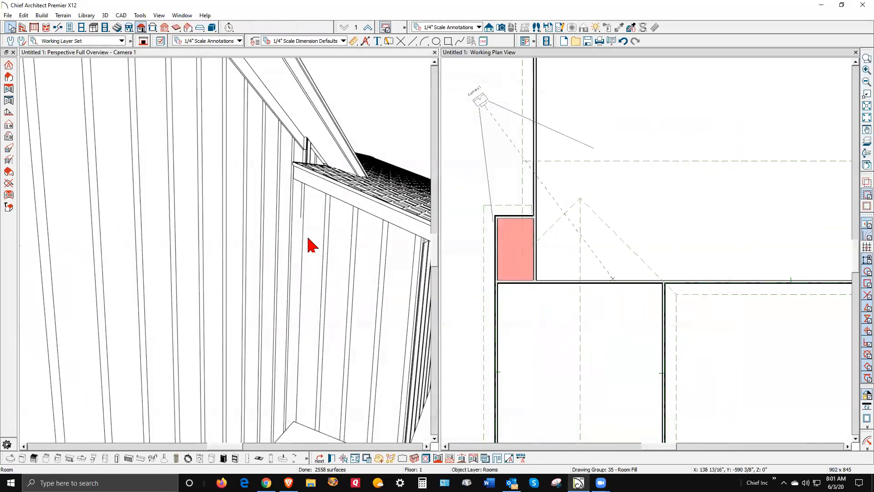
Extend the short edge of the wing's outer roof plane beside the jog about 4 inches toward the main house's side wall.
{"action": "scroll", "coordinate": [293, 246], "scroll_direction": "down", "scroll_amount": 5}
{"action": "scroll", "coordinate": [301, 200], "scroll_direction": "up", "scroll_amount": 6}
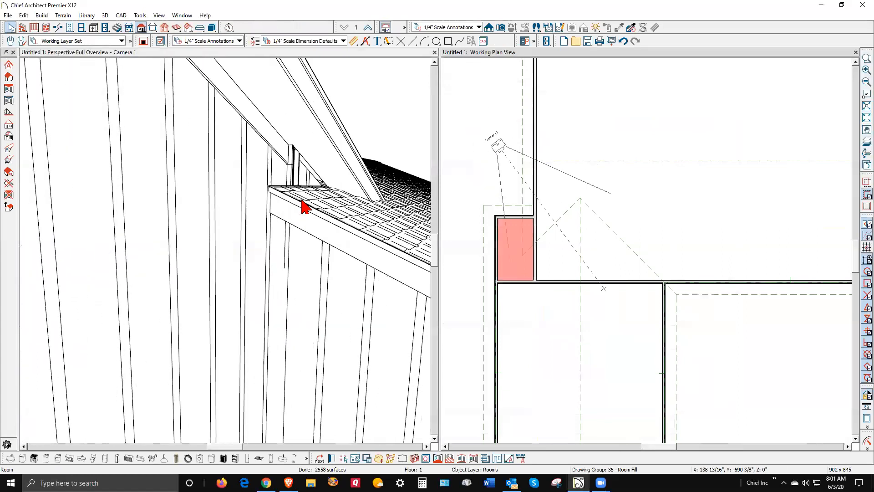
{"action": "scroll", "coordinate": [551, 259], "scroll_direction": "up", "scroll_amount": 2}
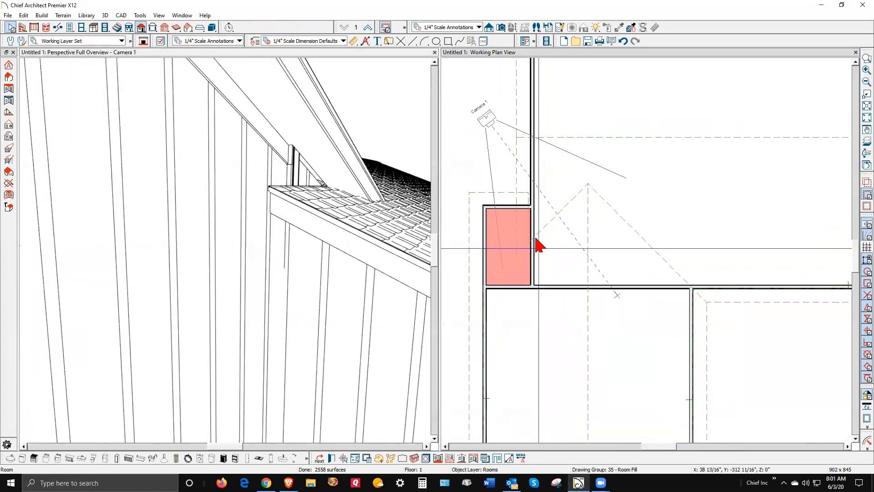
{"action": "left_click", "coordinate": [514, 203]}
{"action": "scroll", "coordinate": [514, 205], "scroll_direction": "up", "scroll_amount": 3}
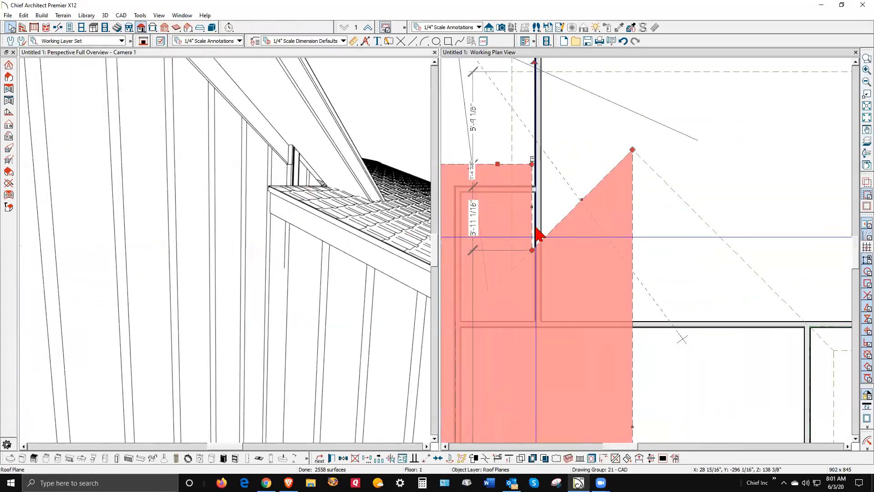
{"action": "scroll", "coordinate": [536, 224], "scroll_direction": "up", "scroll_amount": 2}
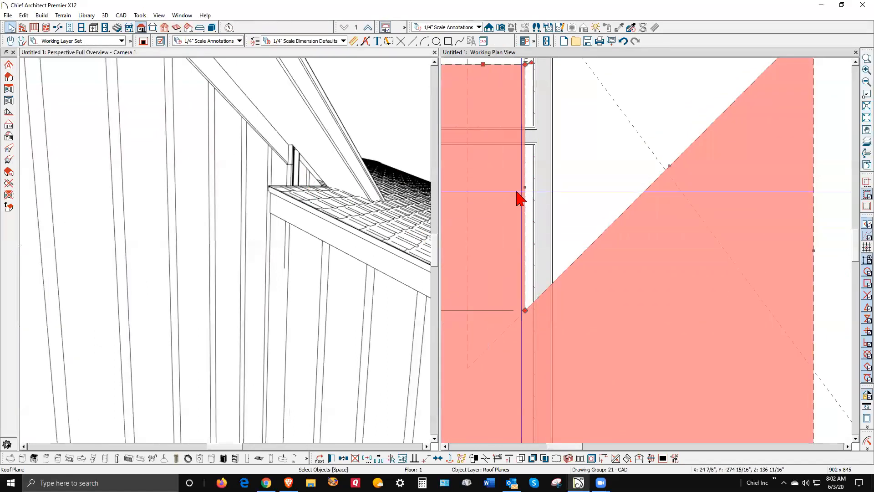
{"action": "left_click_drag", "start_coordinate": [526, 189], "coordinate": [530, 201]}
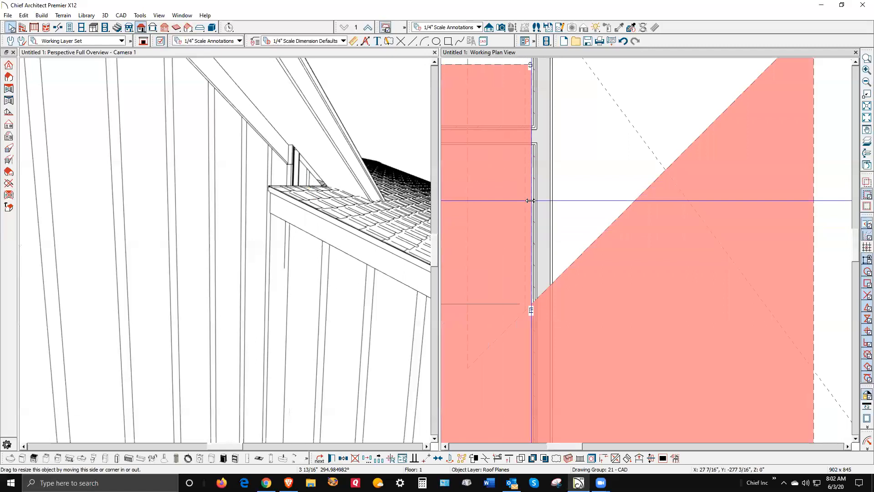
{"action": "key", "text": "Escape"}
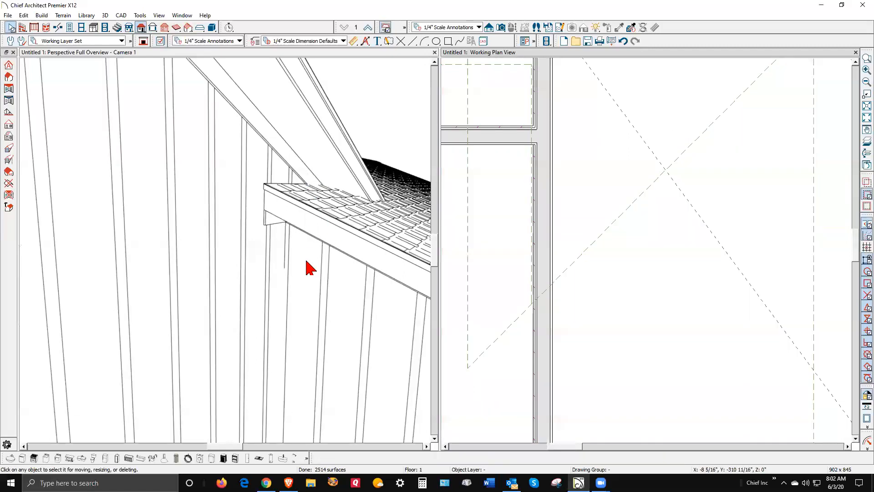
Shorten the wall between the jog room and the wing to end at the main house's side wall, opening the jog into the wing.
{"action": "scroll", "coordinate": [307, 261], "scroll_direction": "down", "scroll_amount": 10}
{"action": "scroll", "coordinate": [490, 233], "scroll_direction": "down", "scroll_amount": 12}
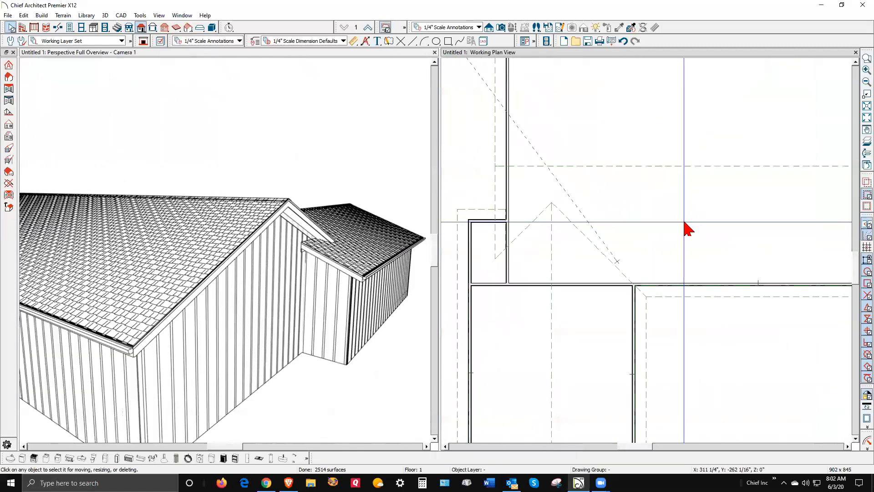
{"action": "scroll", "coordinate": [626, 384], "scroll_direction": "down", "scroll_amount": 5}
{"action": "scroll", "coordinate": [638, 334], "scroll_direction": "up", "scroll_amount": 4}
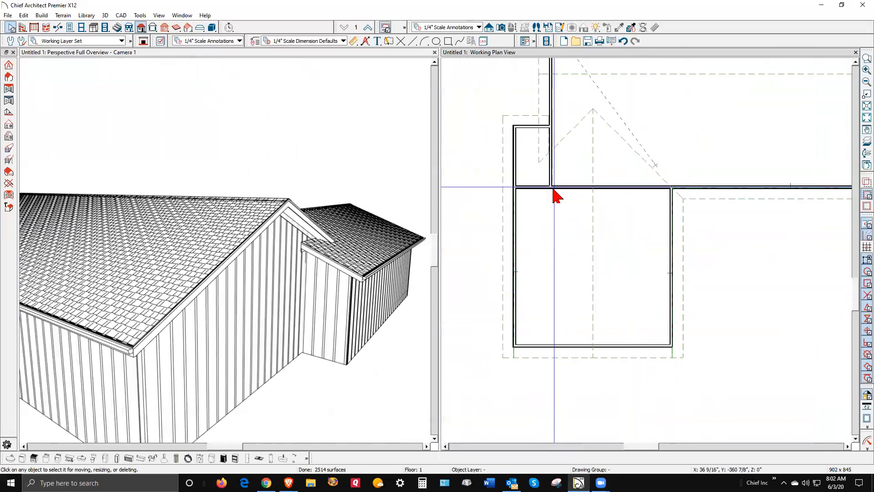
{"action": "left_click", "coordinate": [529, 188]}
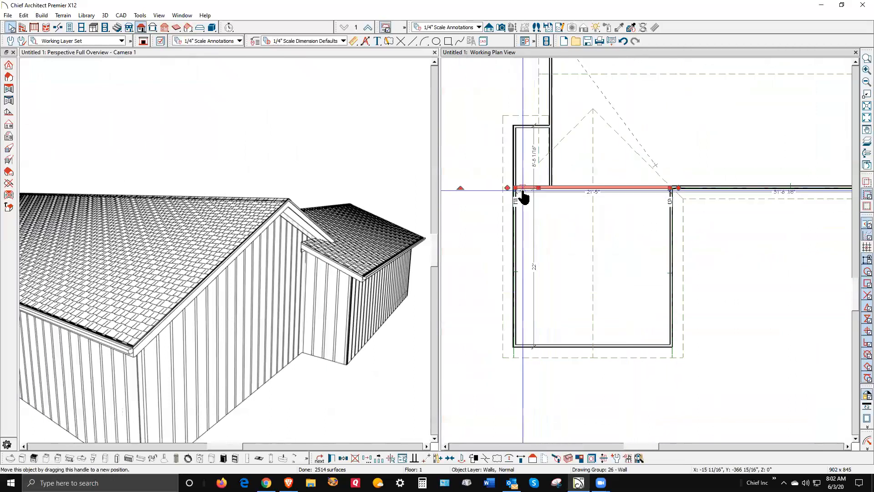
{"action": "left_click_drag", "start_coordinate": [515, 191], "coordinate": [550, 188]}
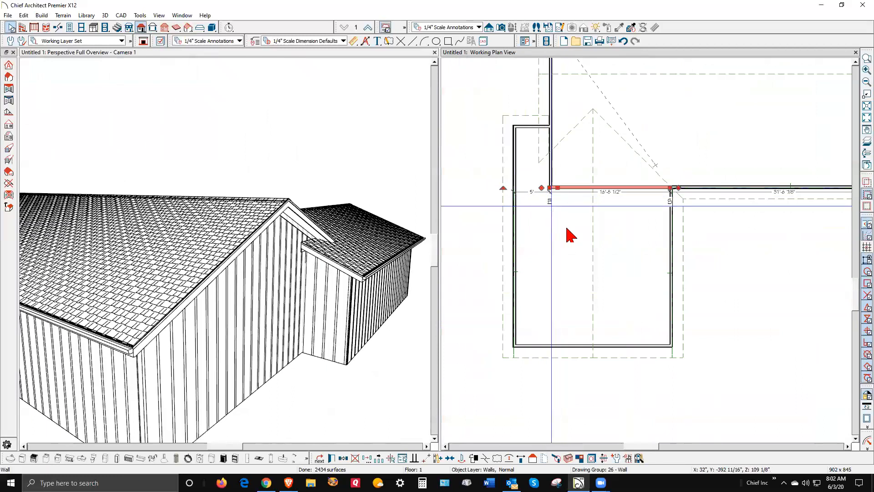
{"action": "left_click", "coordinate": [576, 217]}
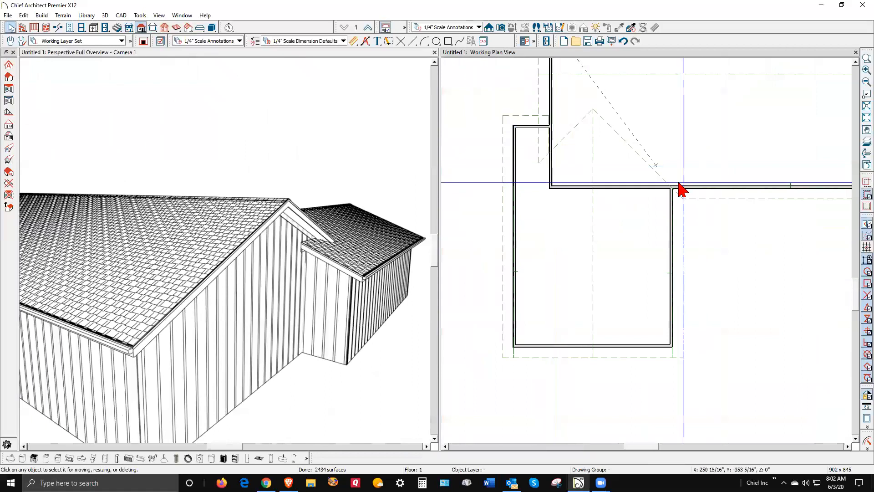
Examine the corrected roof in the 3D overview from the wing's gable end, including where its ridge meets the main roof.
{"action": "scroll", "coordinate": [567, 287], "scroll_direction": "down", "scroll_amount": 3}
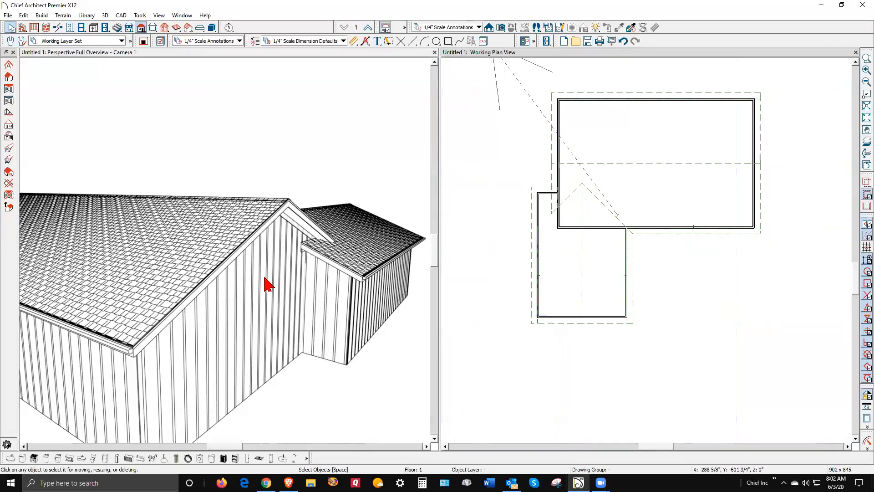
{"action": "left_click", "coordinate": [342, 192]}
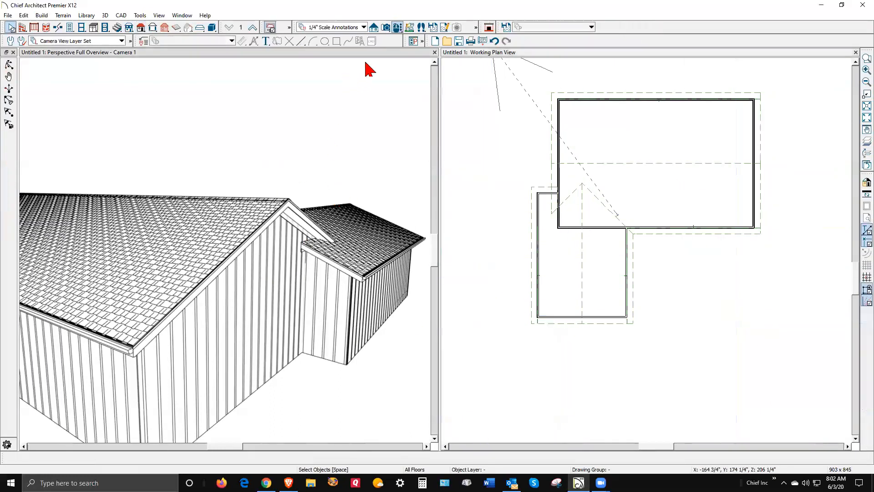
{"action": "left_click", "coordinate": [396, 28]}
{"action": "left_click_drag", "start_coordinate": [372, 180], "coordinate": [165, 211]}
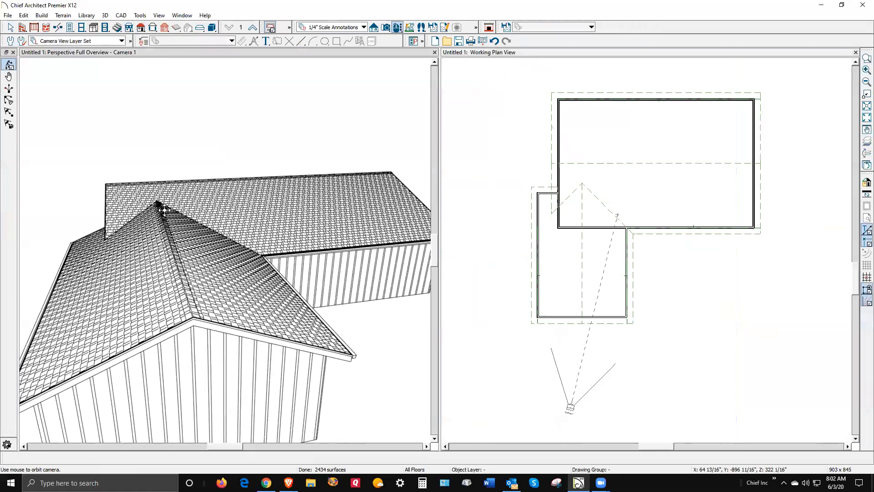